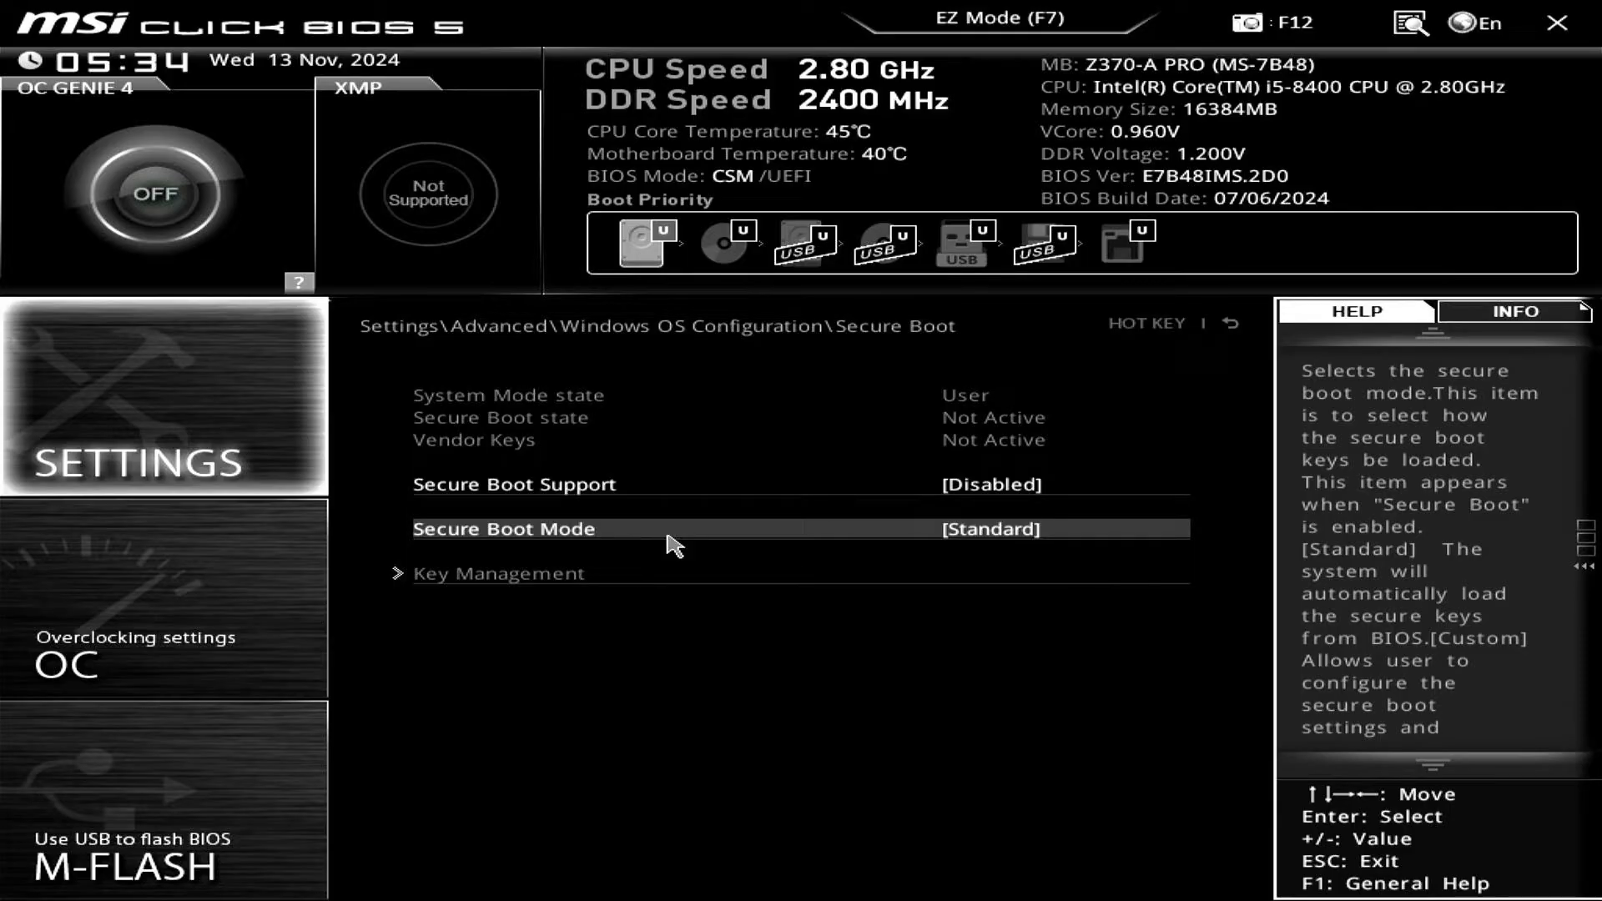
left_click(730, 494)
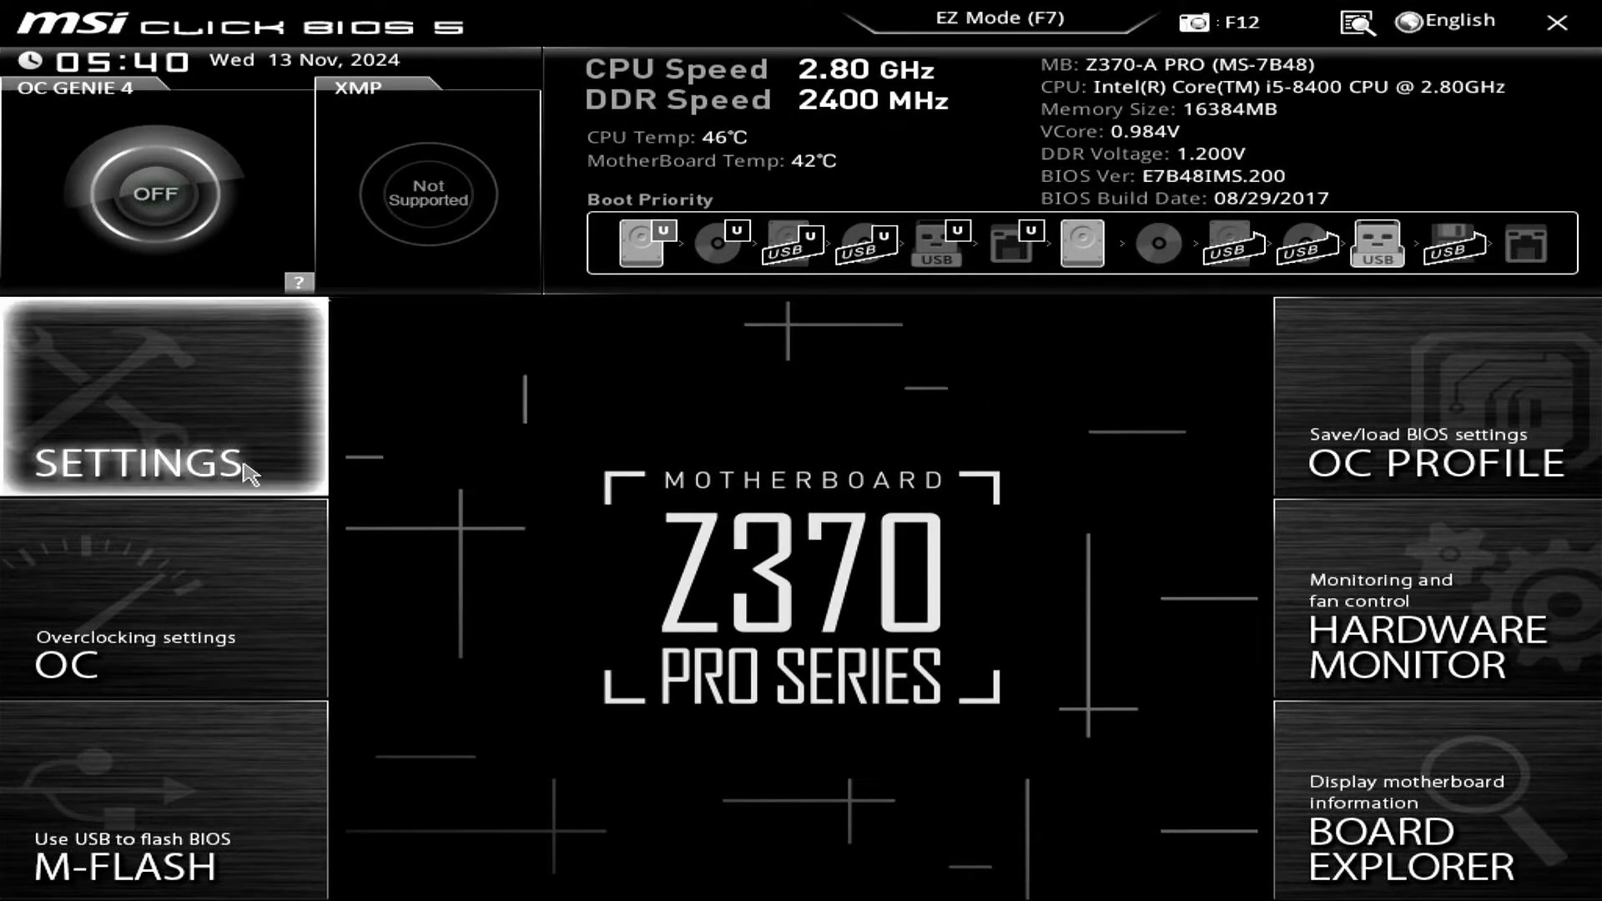
- Set Windows 10 WHQL Support to Enabled in the advanced Windows OS Configuration settings
left_click(249, 472)
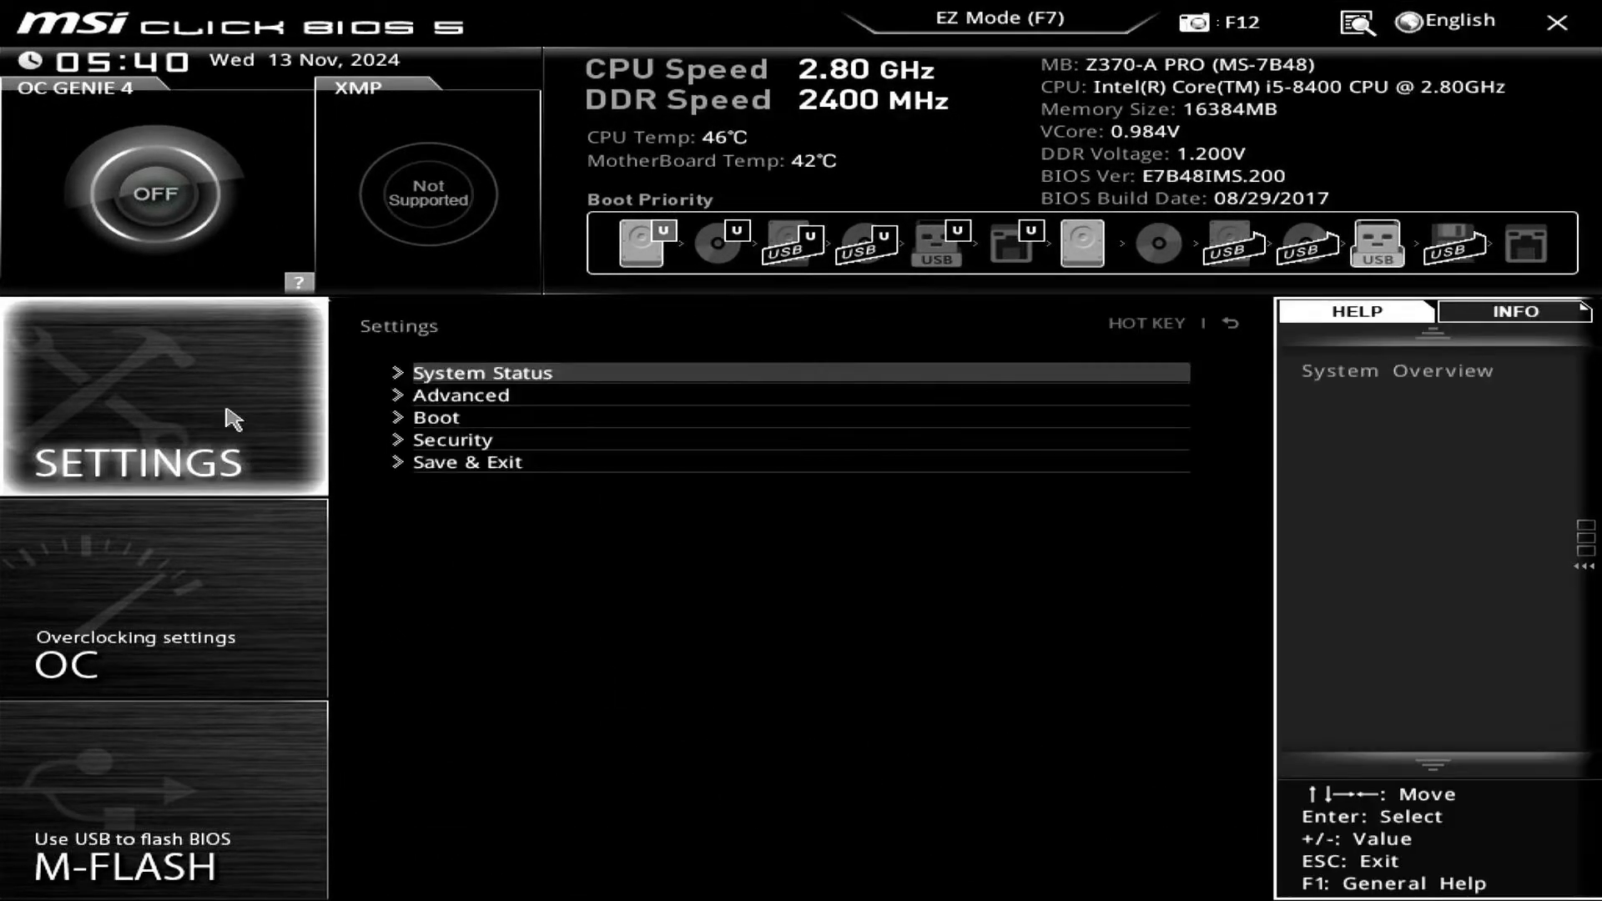
left_click(803, 395)
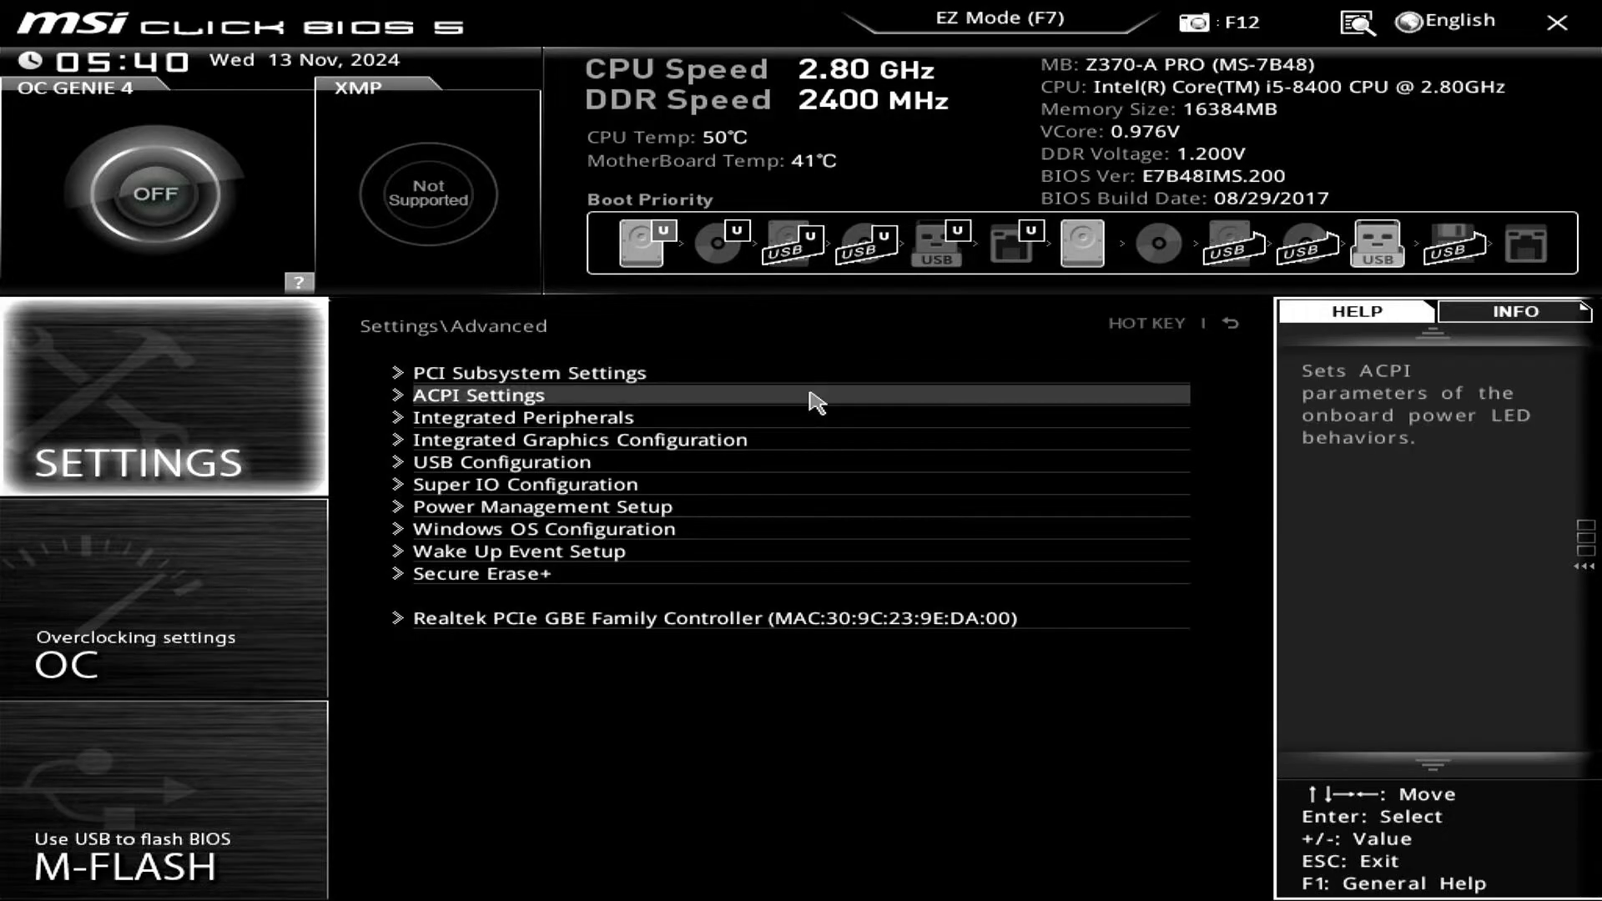
left_click(767, 531)
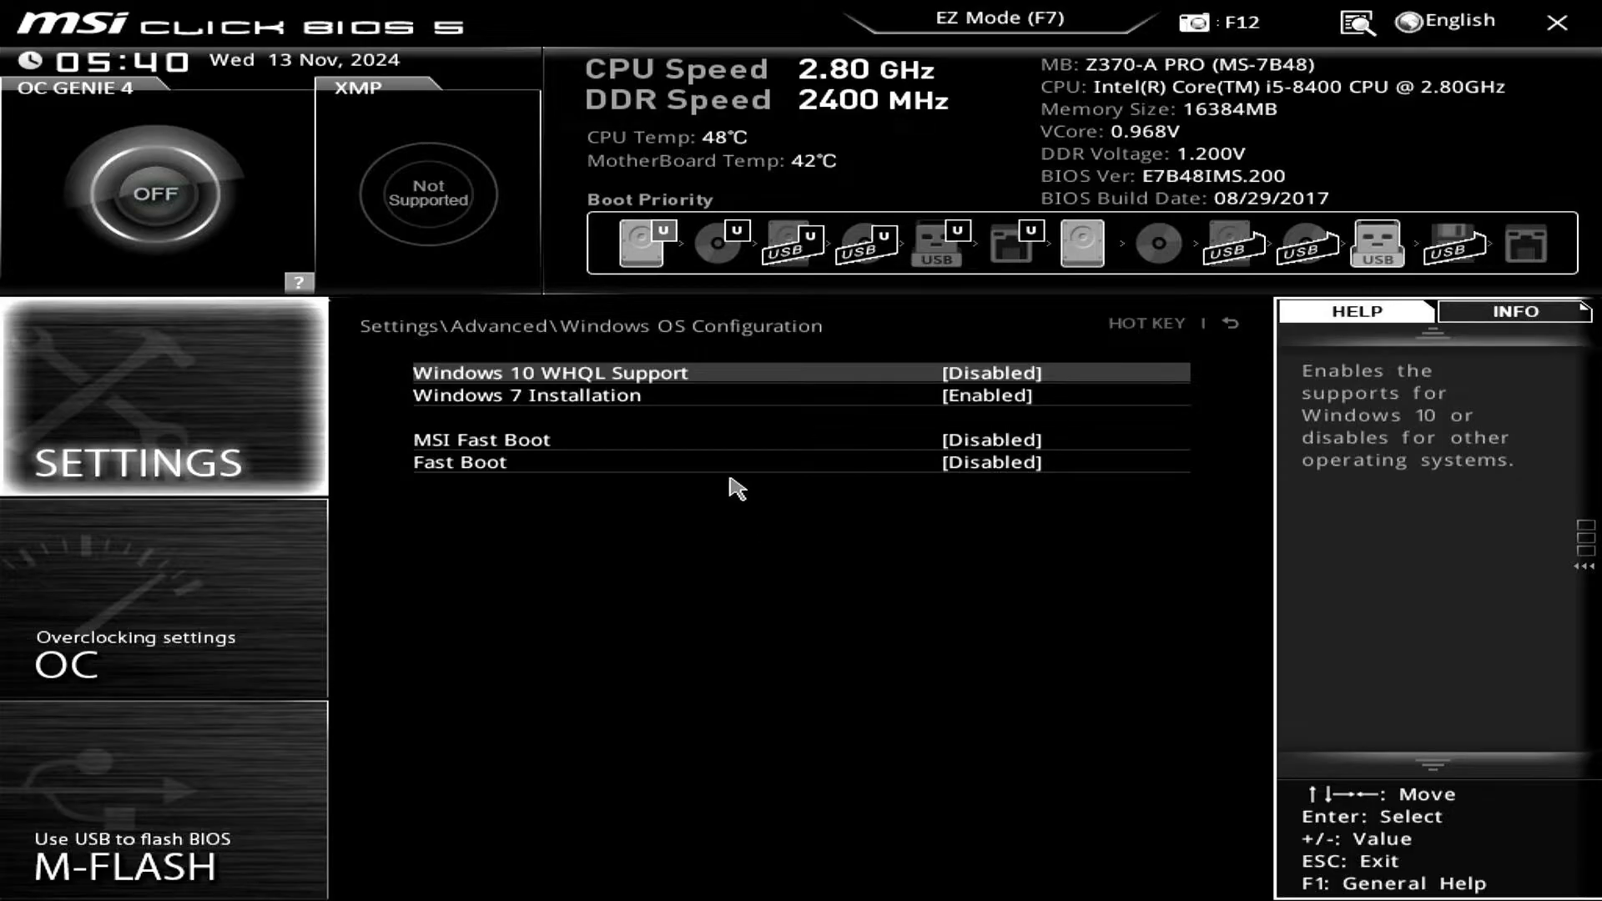
left_click(789, 380)
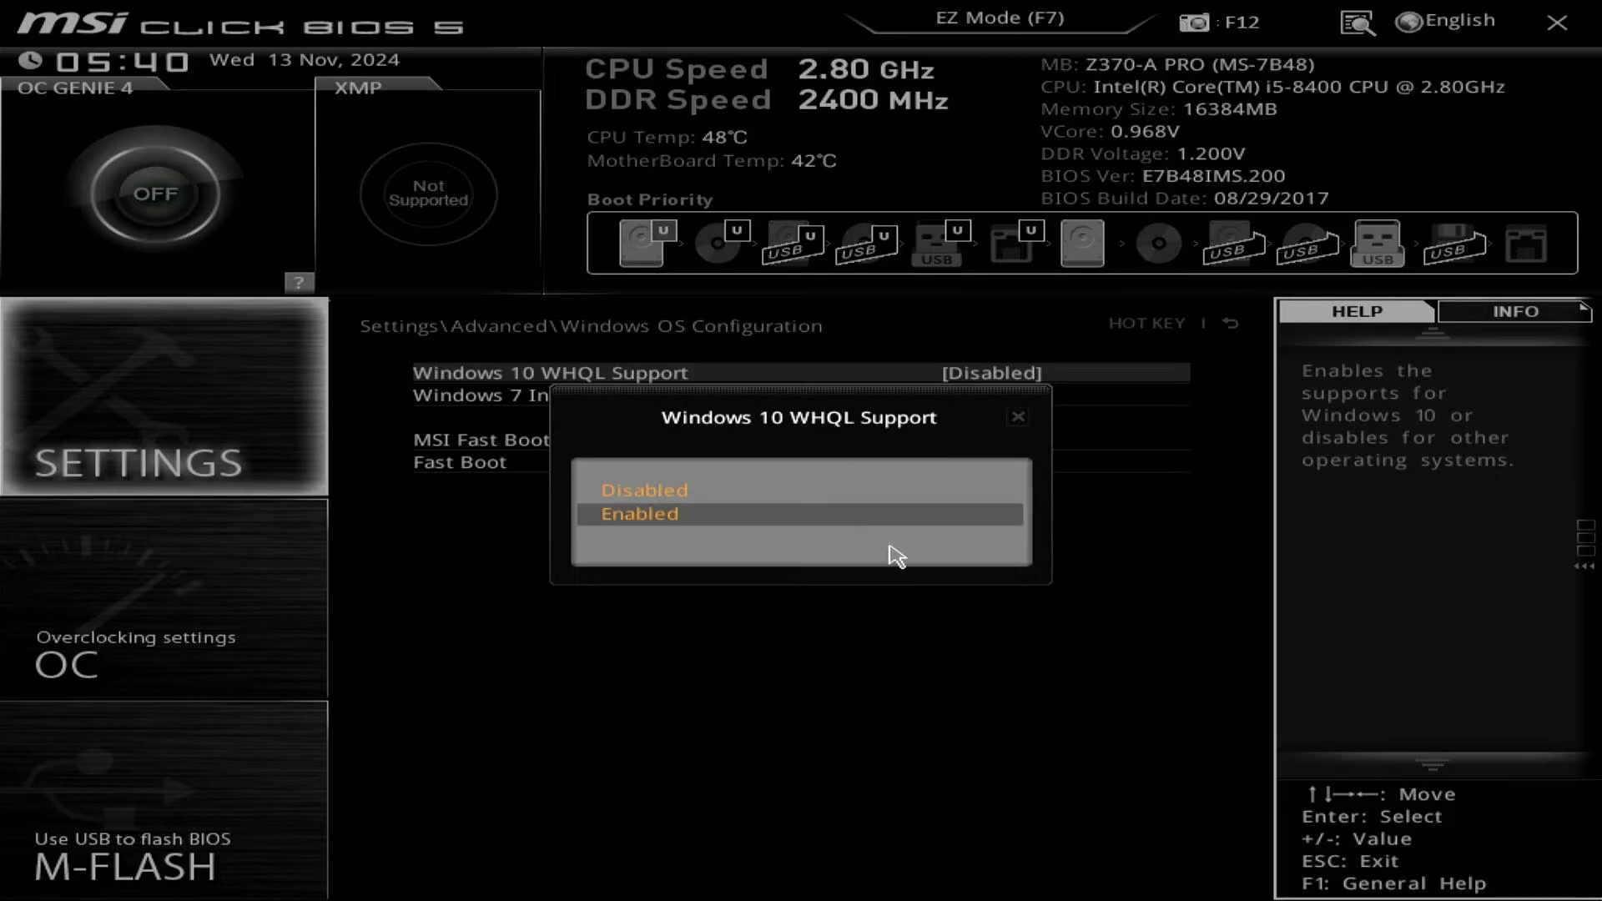
key("Return")
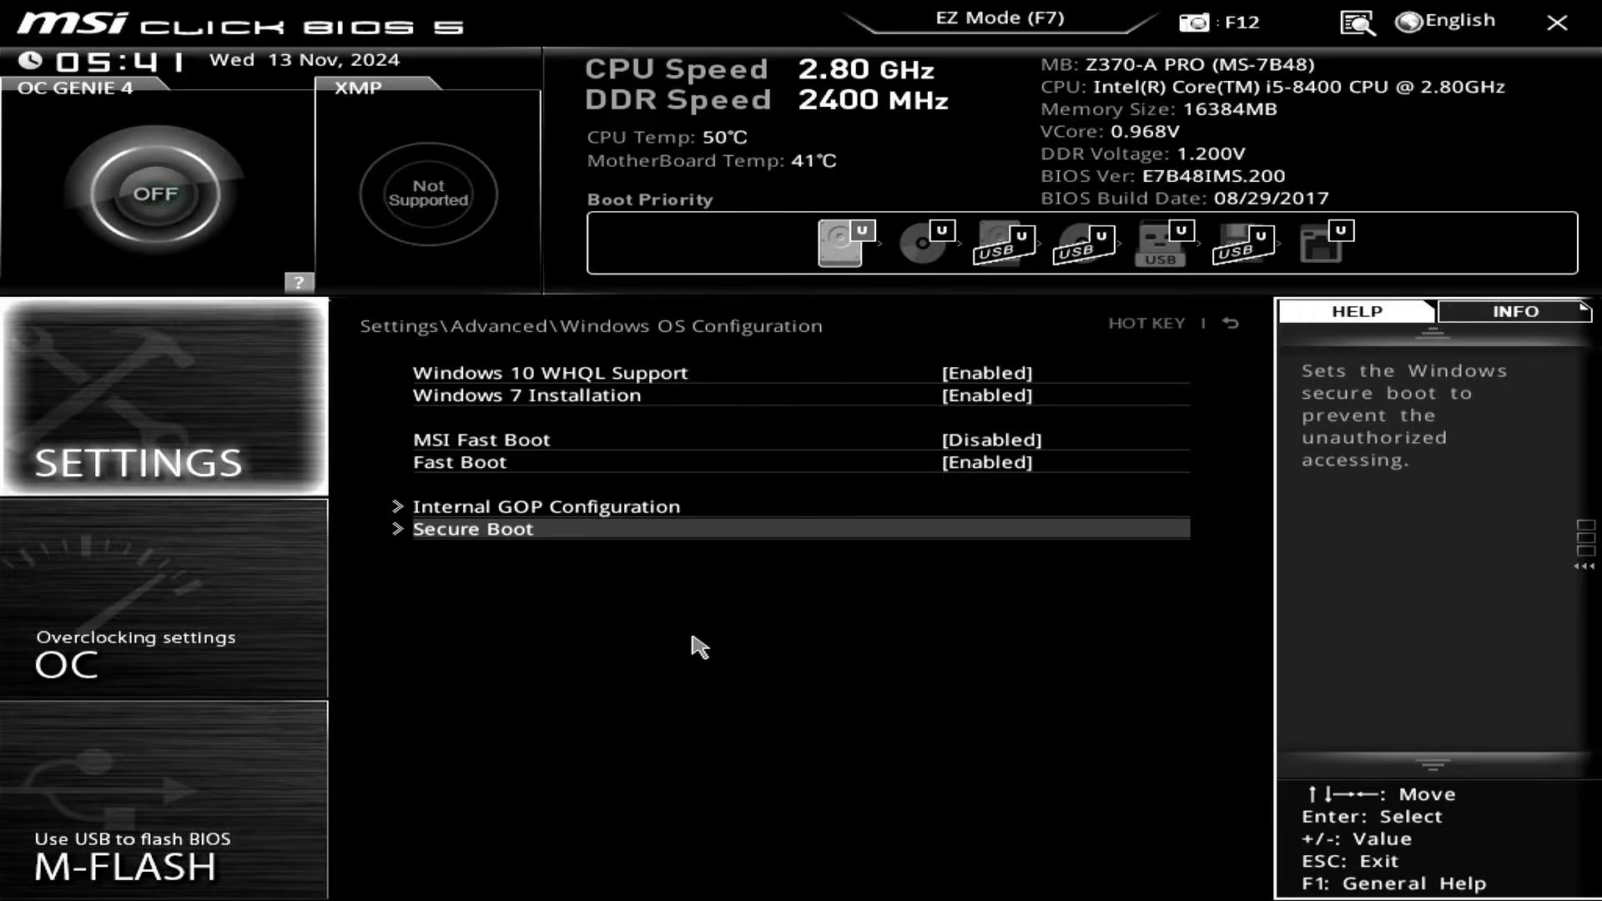
- Reboot into M-Flash flash mode, saving the changed BIOS configuration on exit
left_click(267, 784)
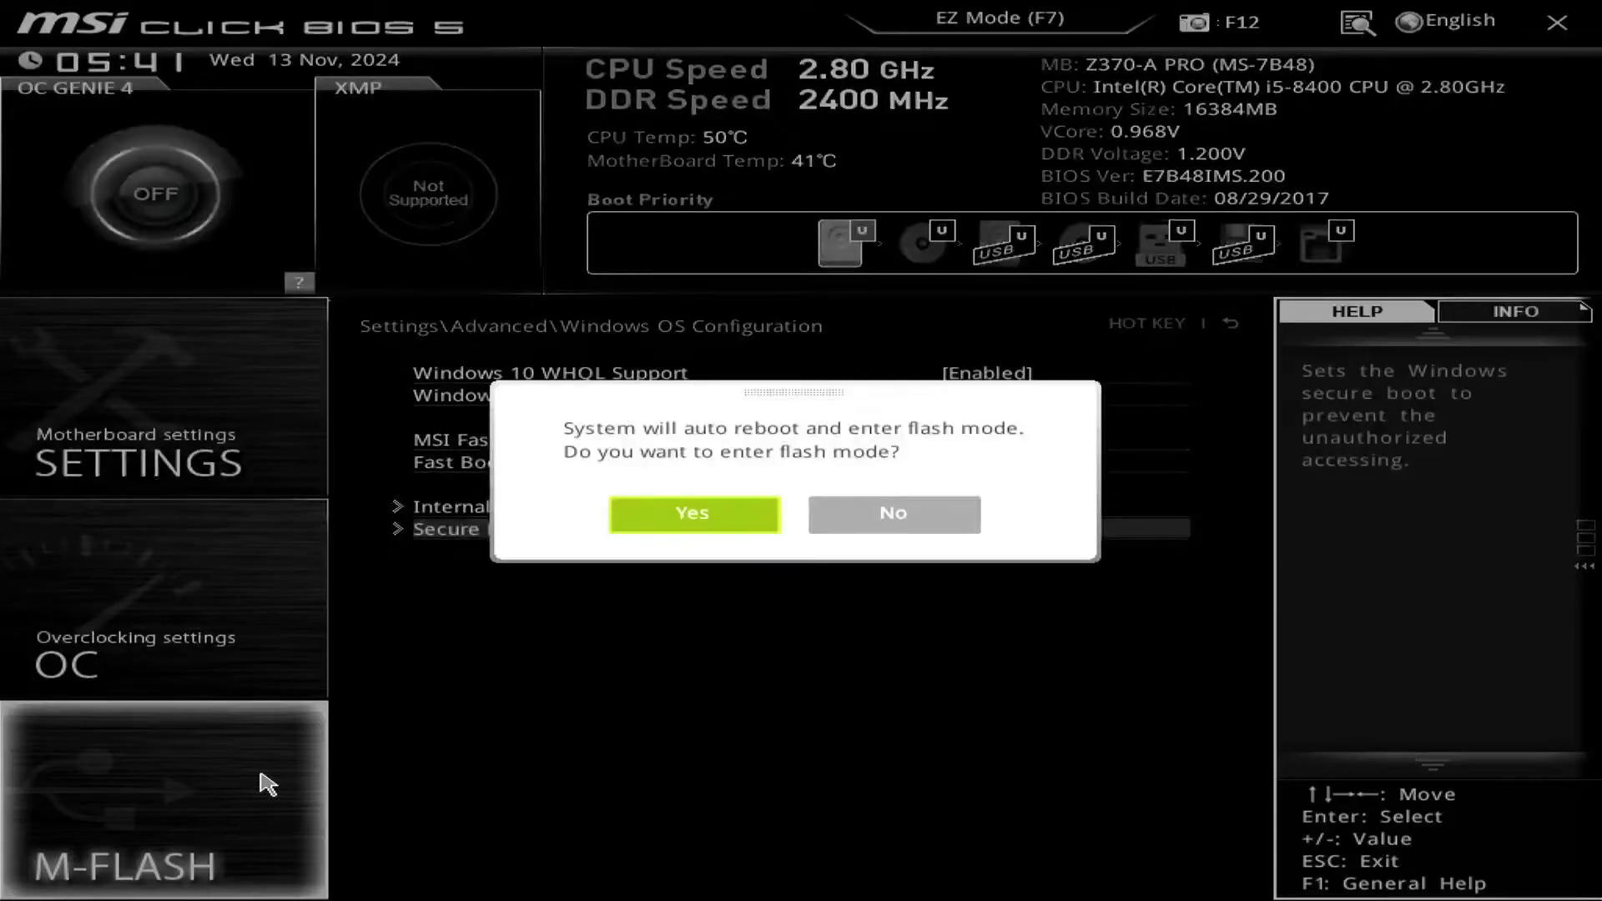
left_click(694, 514)
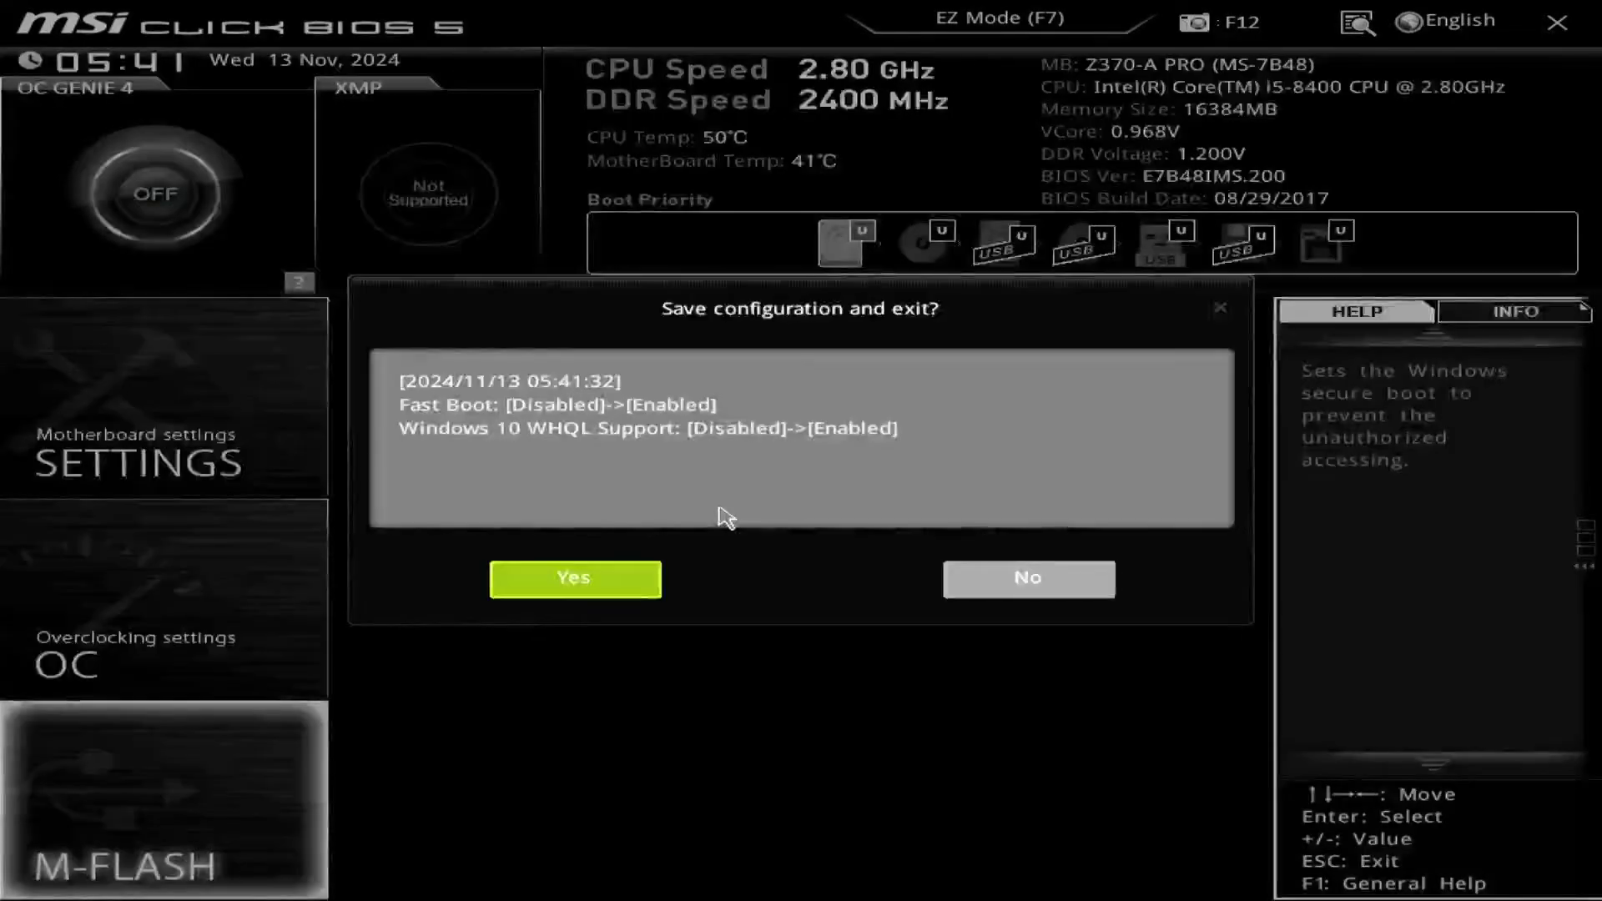
left_click(613, 590)
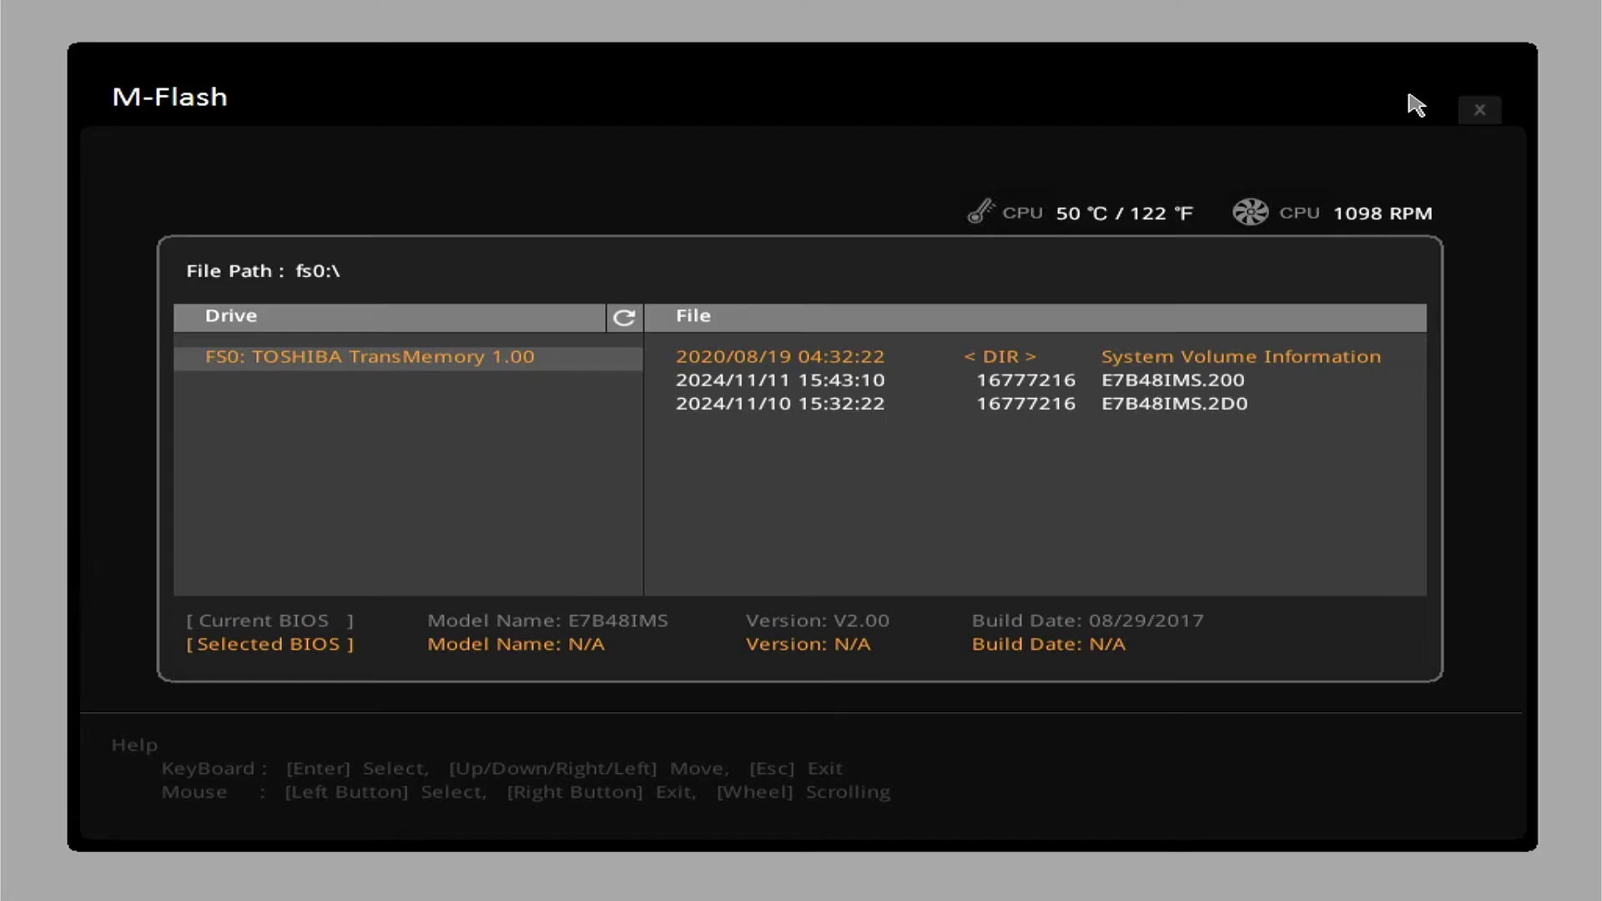
- Select the BIOS file E7B48IMS.2D0 on the TOSHIBA TransMemory drive and confirm it for flashing
left_click(959, 403)
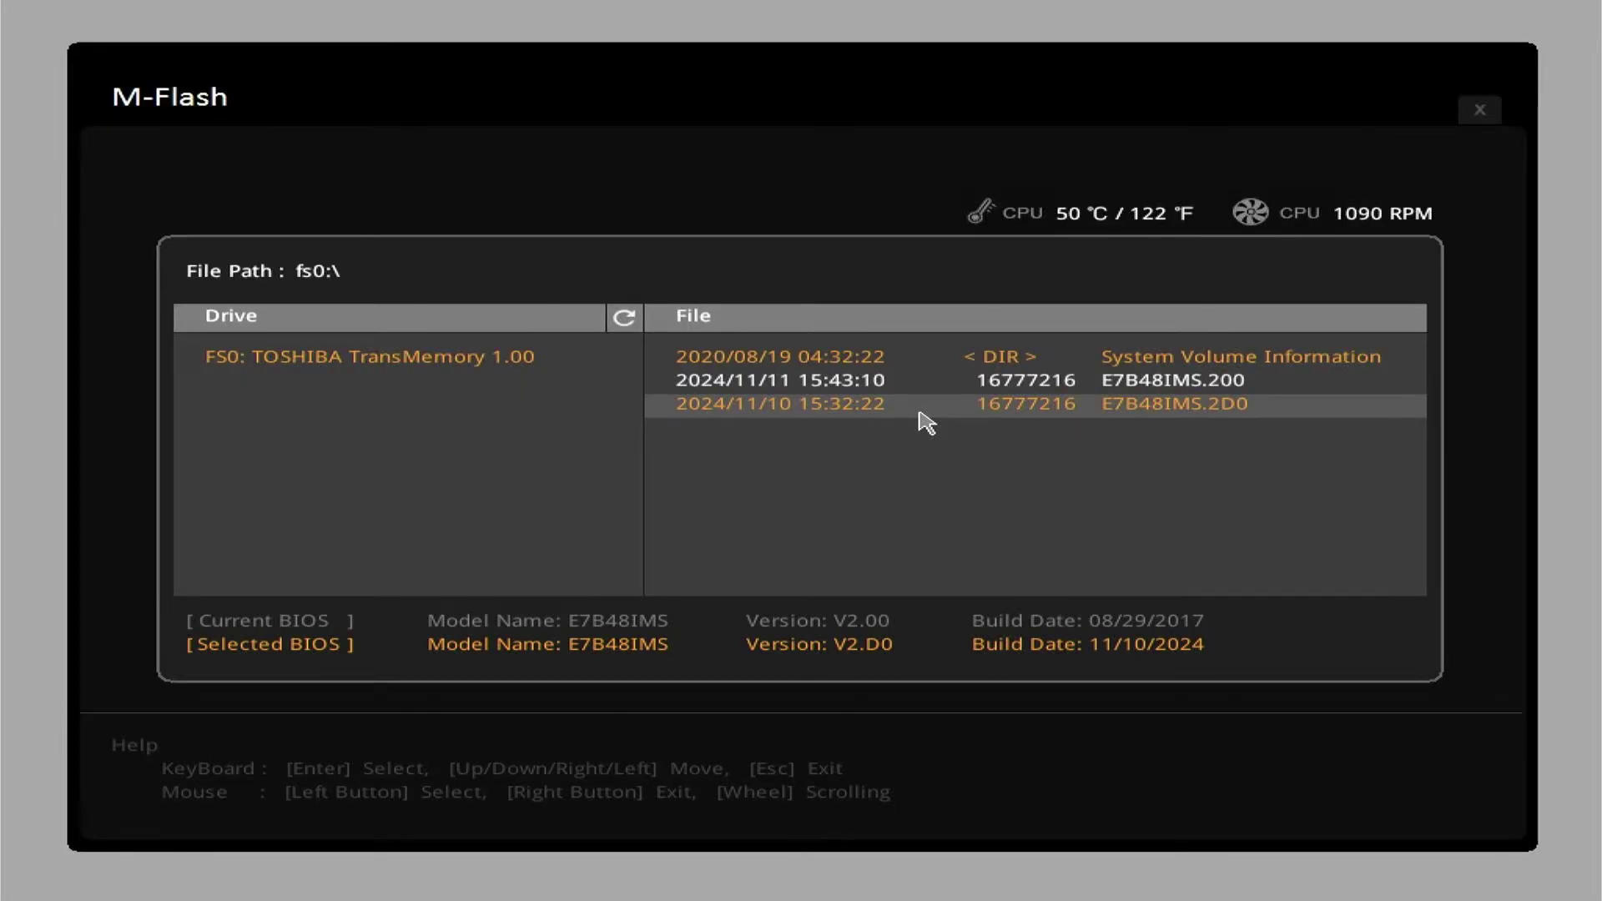
left_click(920, 413)
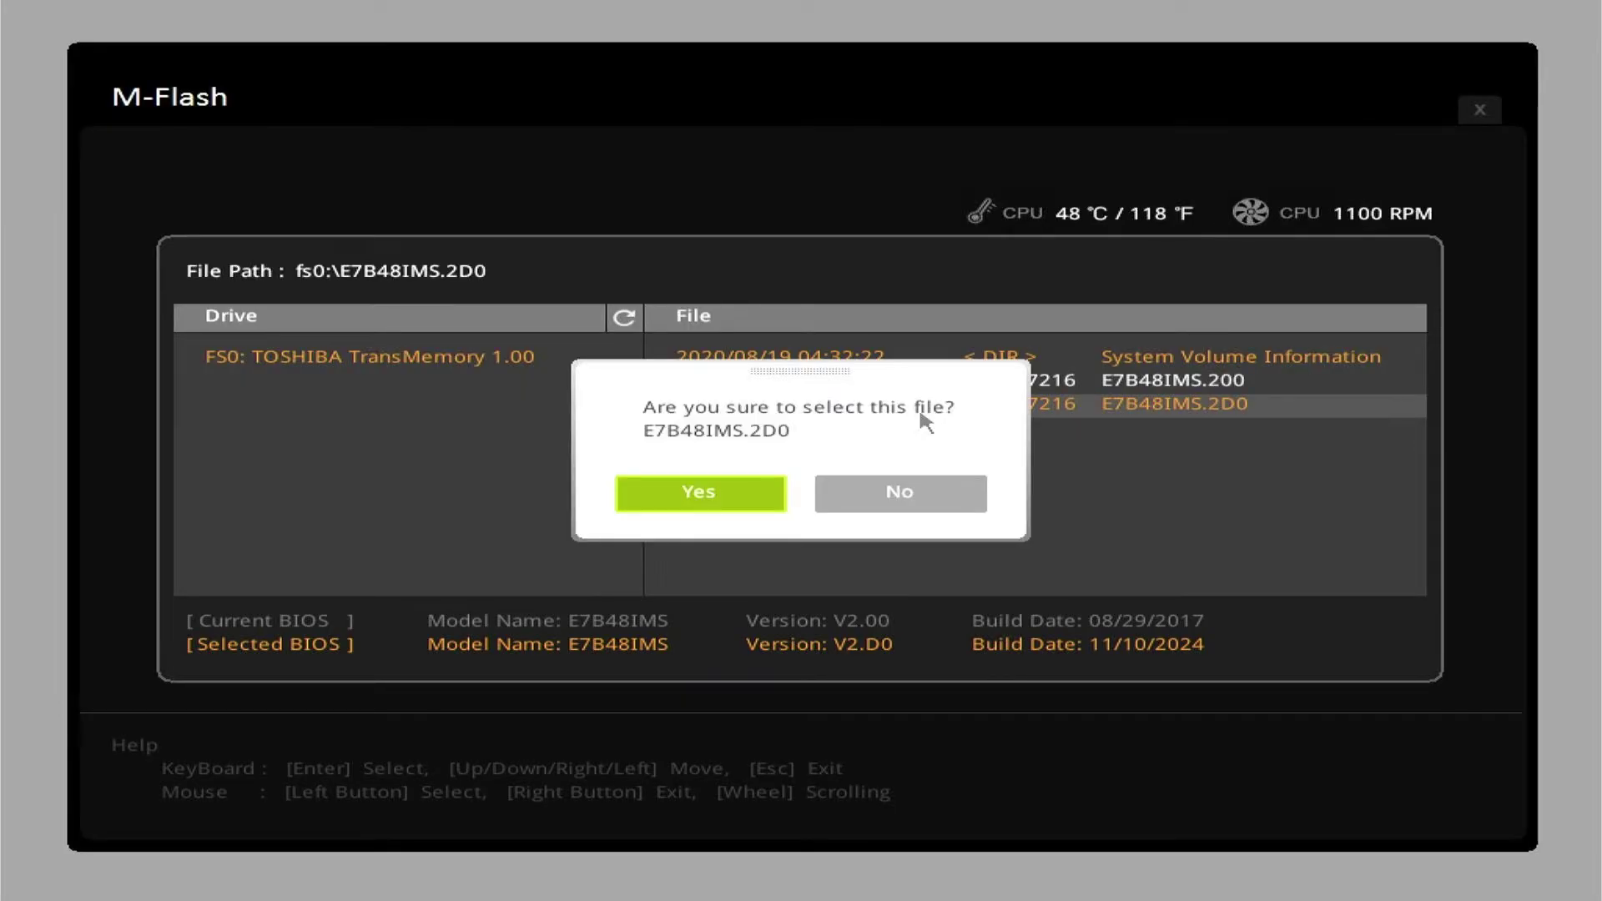
left_click(759, 499)
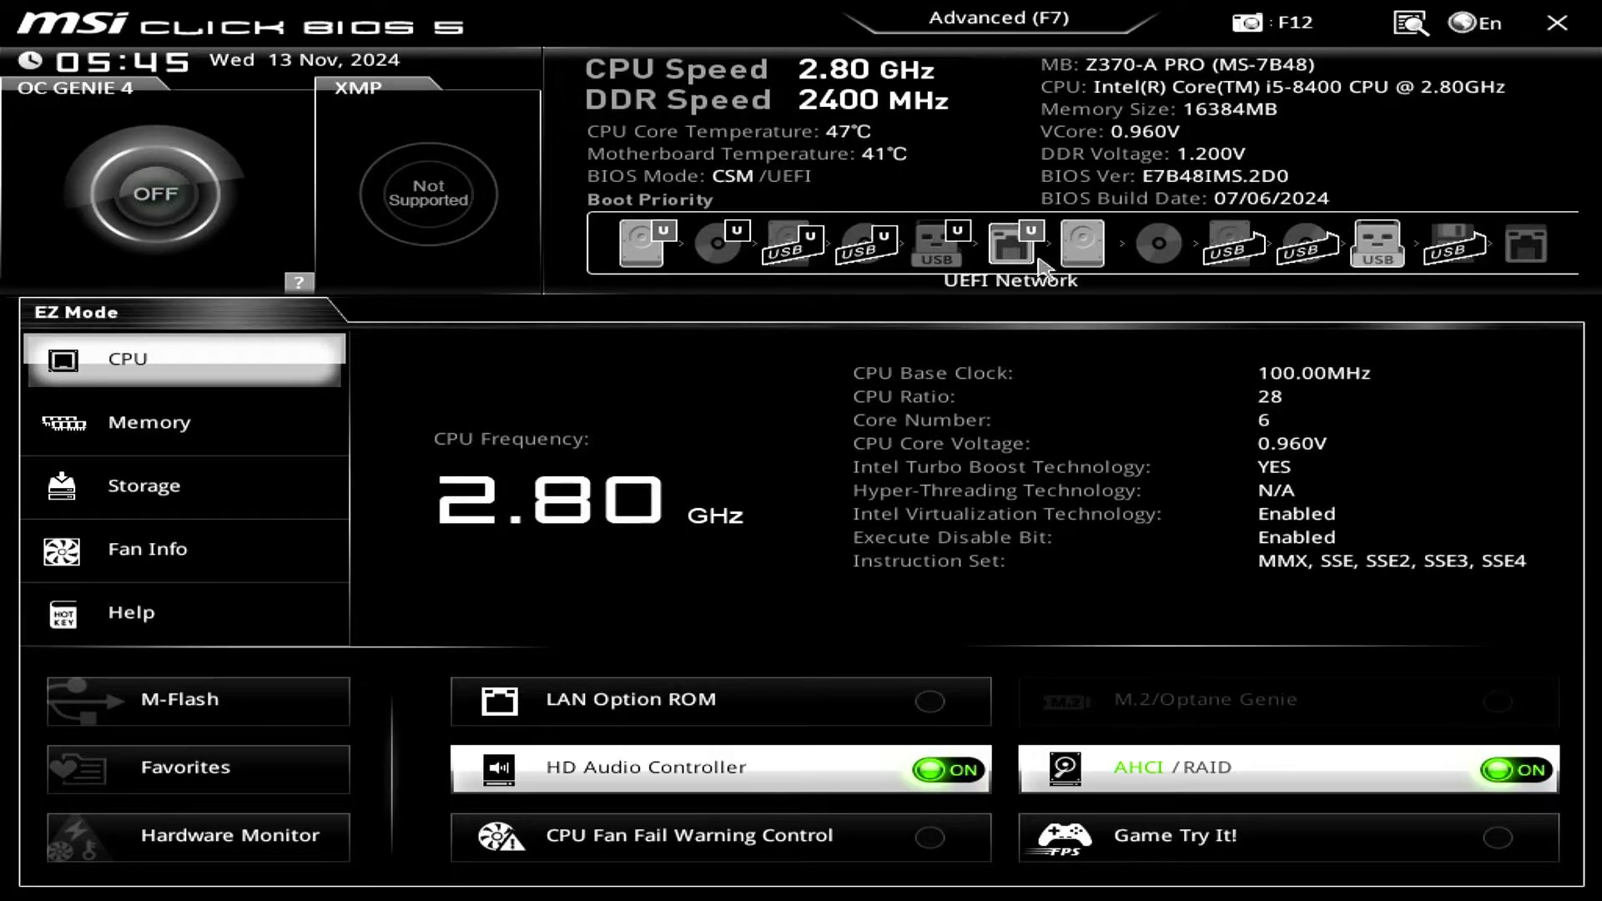
- Switch the BIOS to Advanced mode and open the Windows 10 WHQL Support setting in Windows OS Configuration
left_click(969, 23)
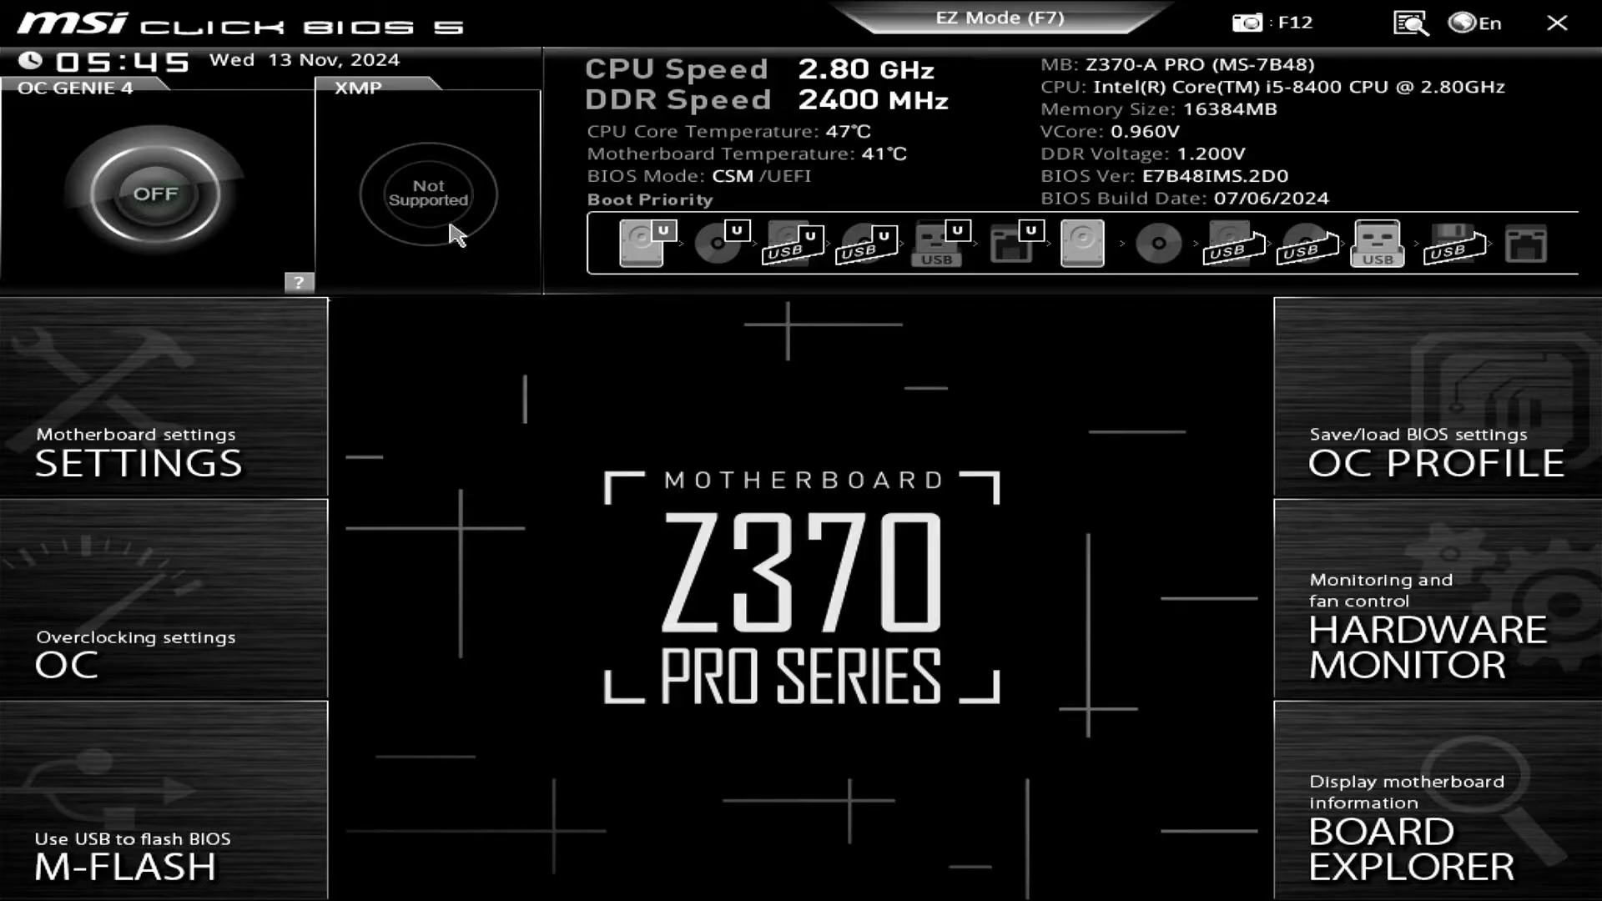
left_click(257, 365)
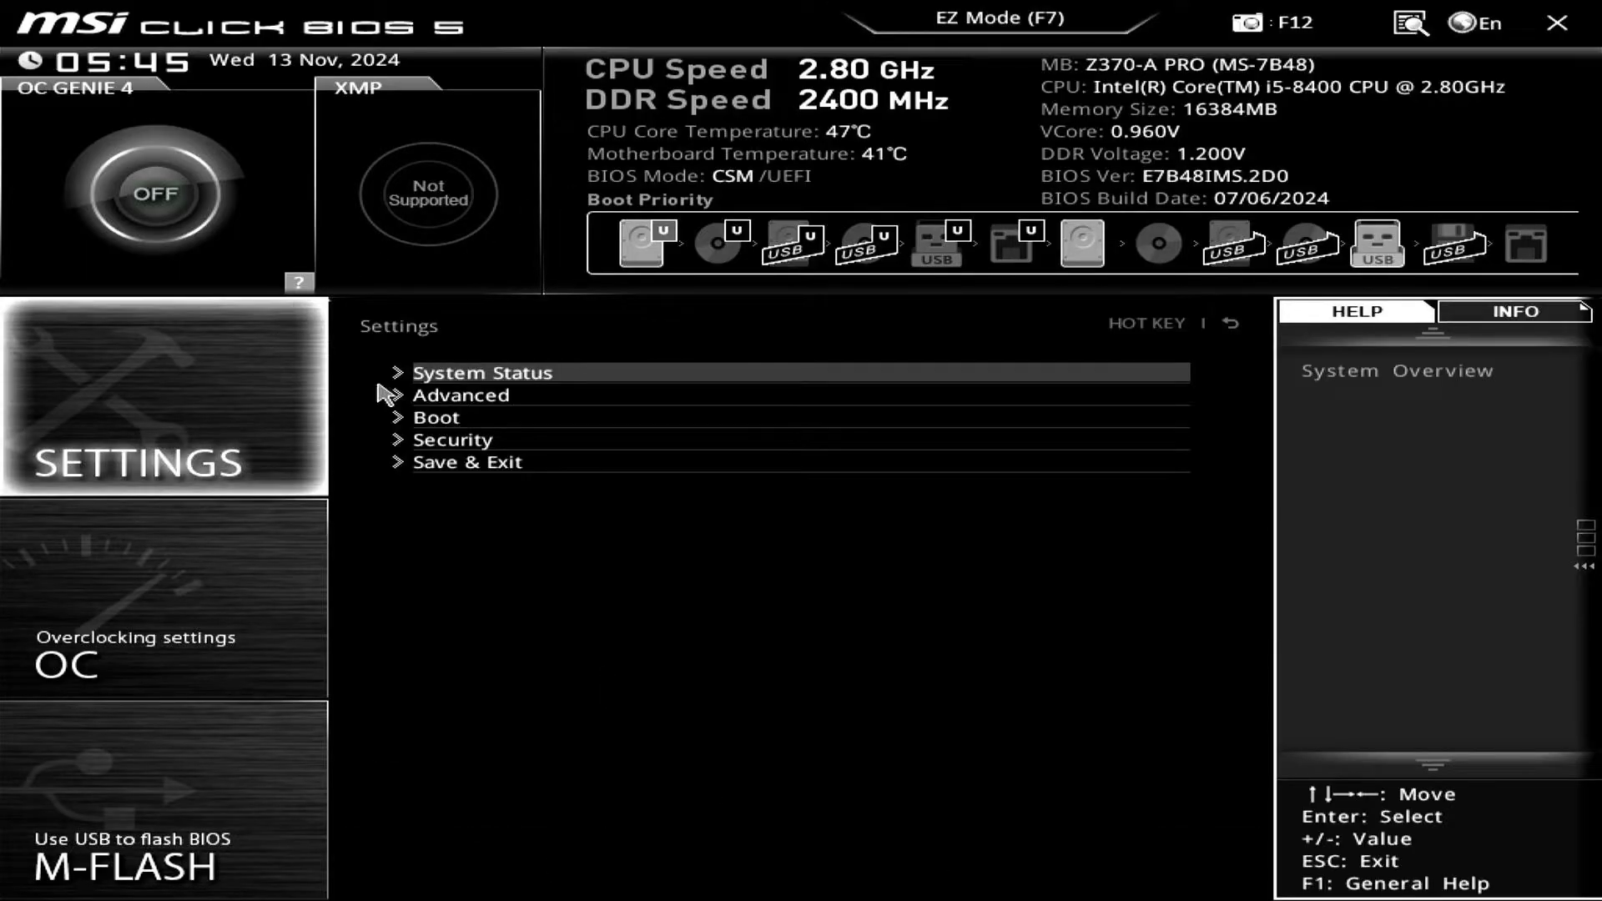
left_click(537, 396)
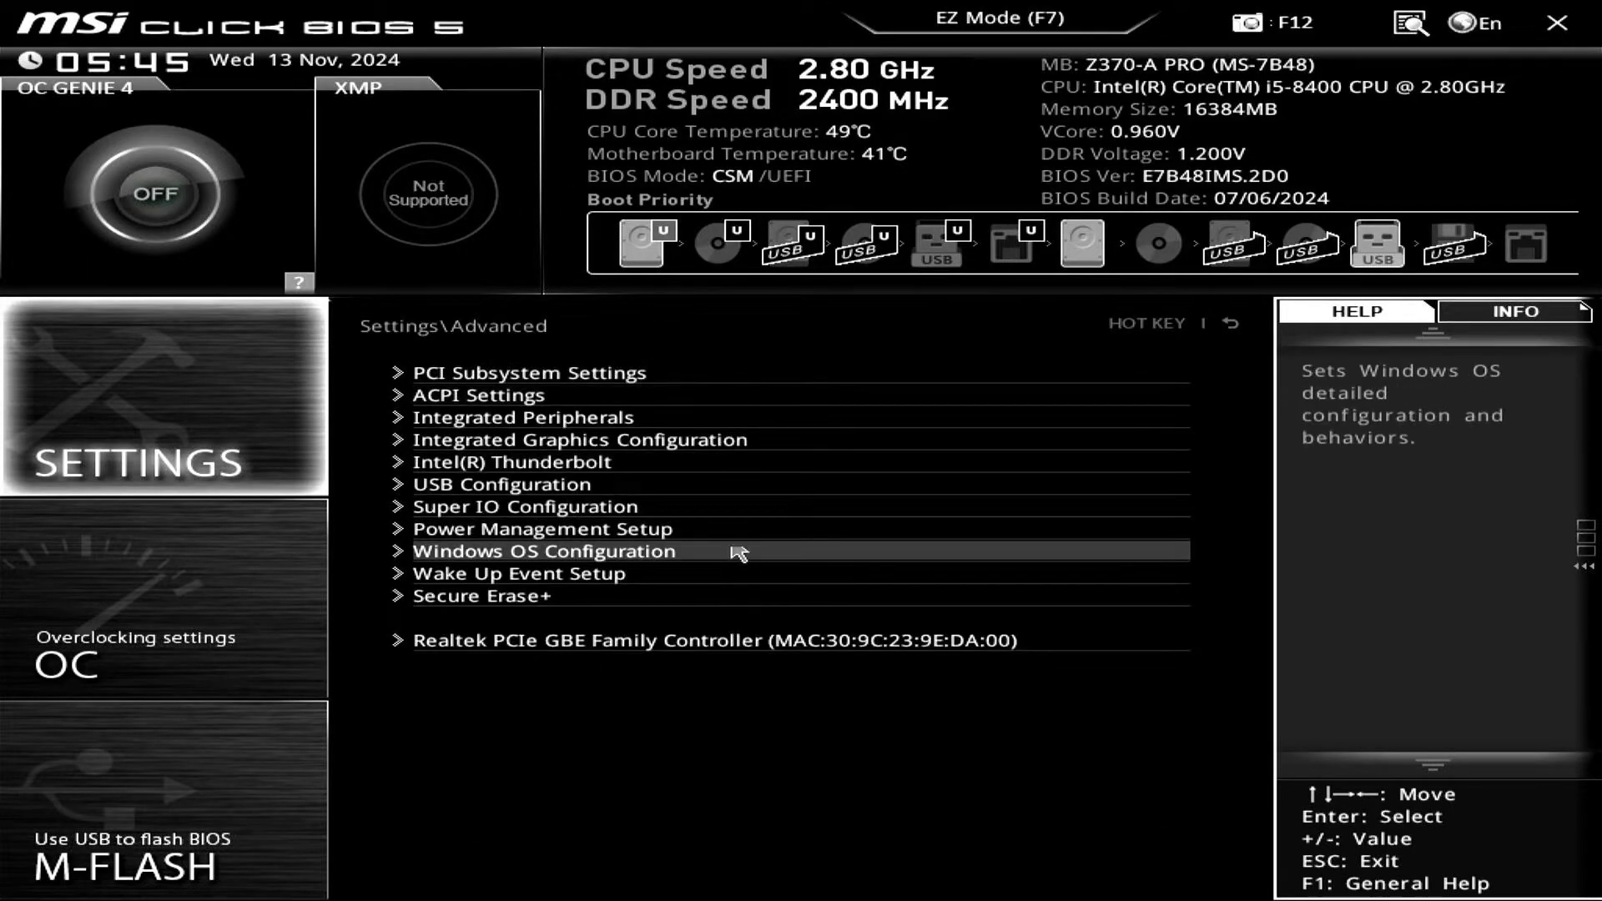
left_click(745, 552)
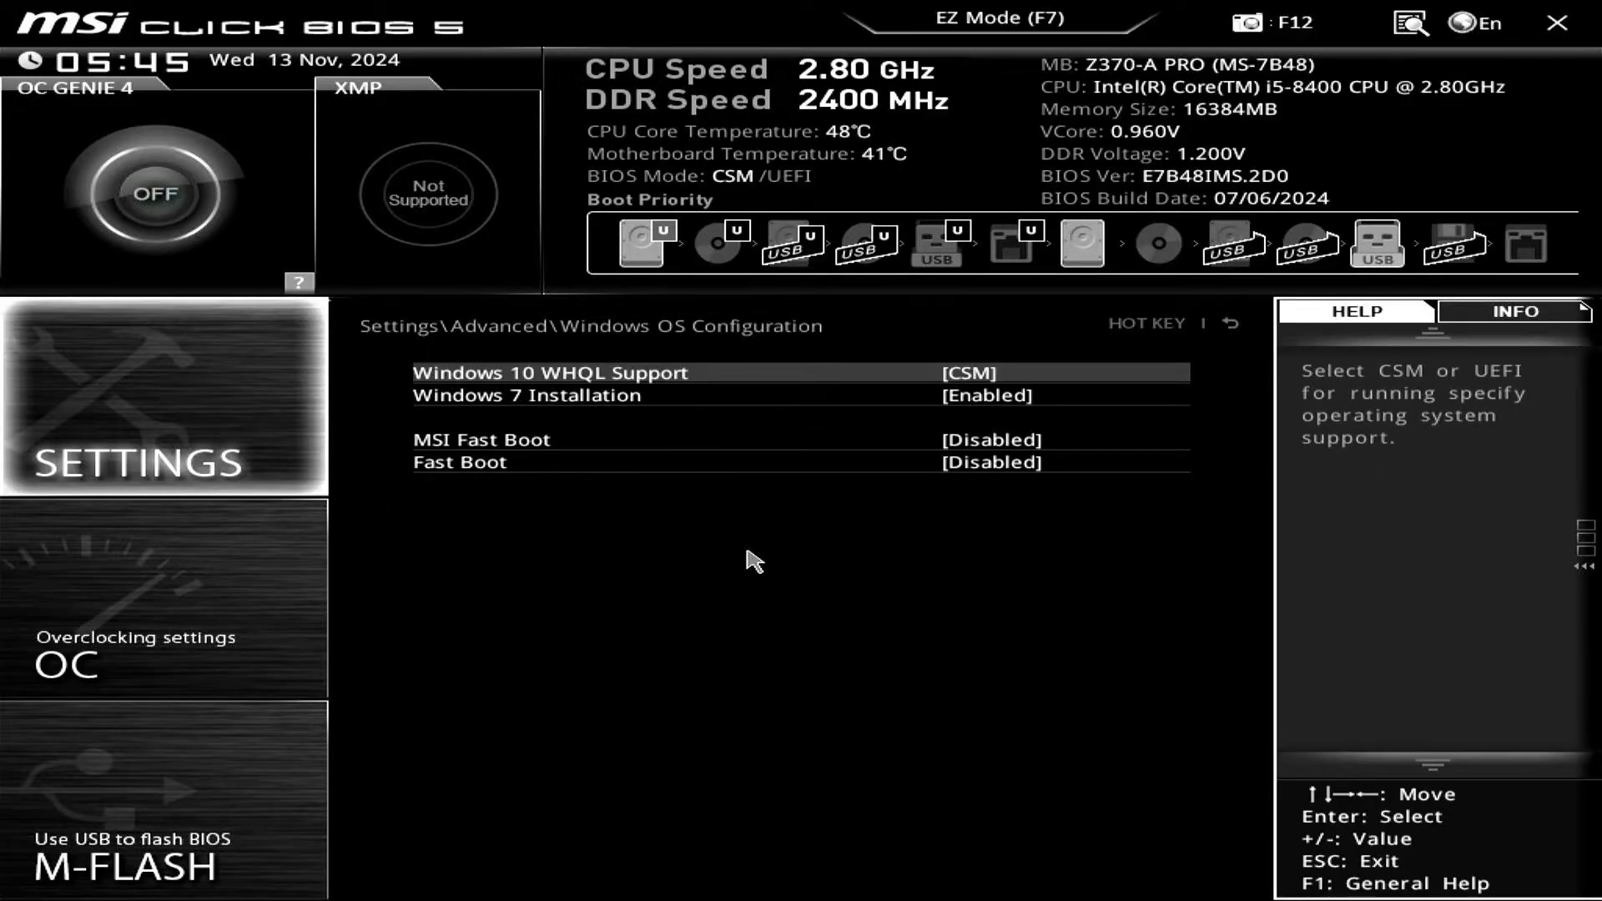
left_click(1093, 377)
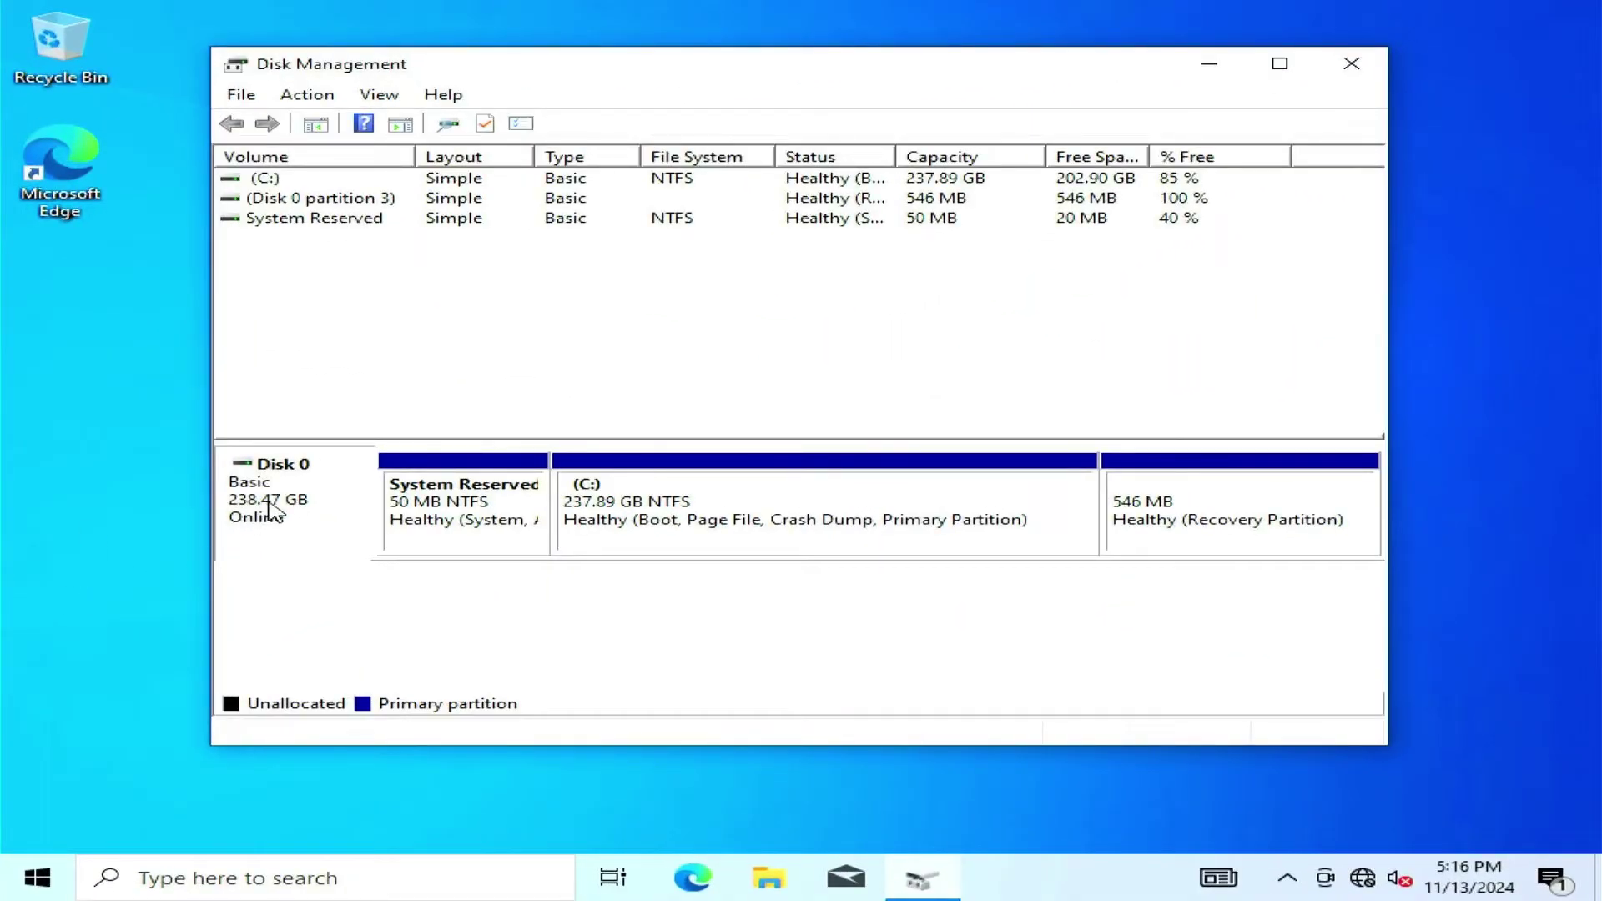
- In Windows Disk Management, open the properties of Disk 0 and view its volume information
right_click(268, 511)
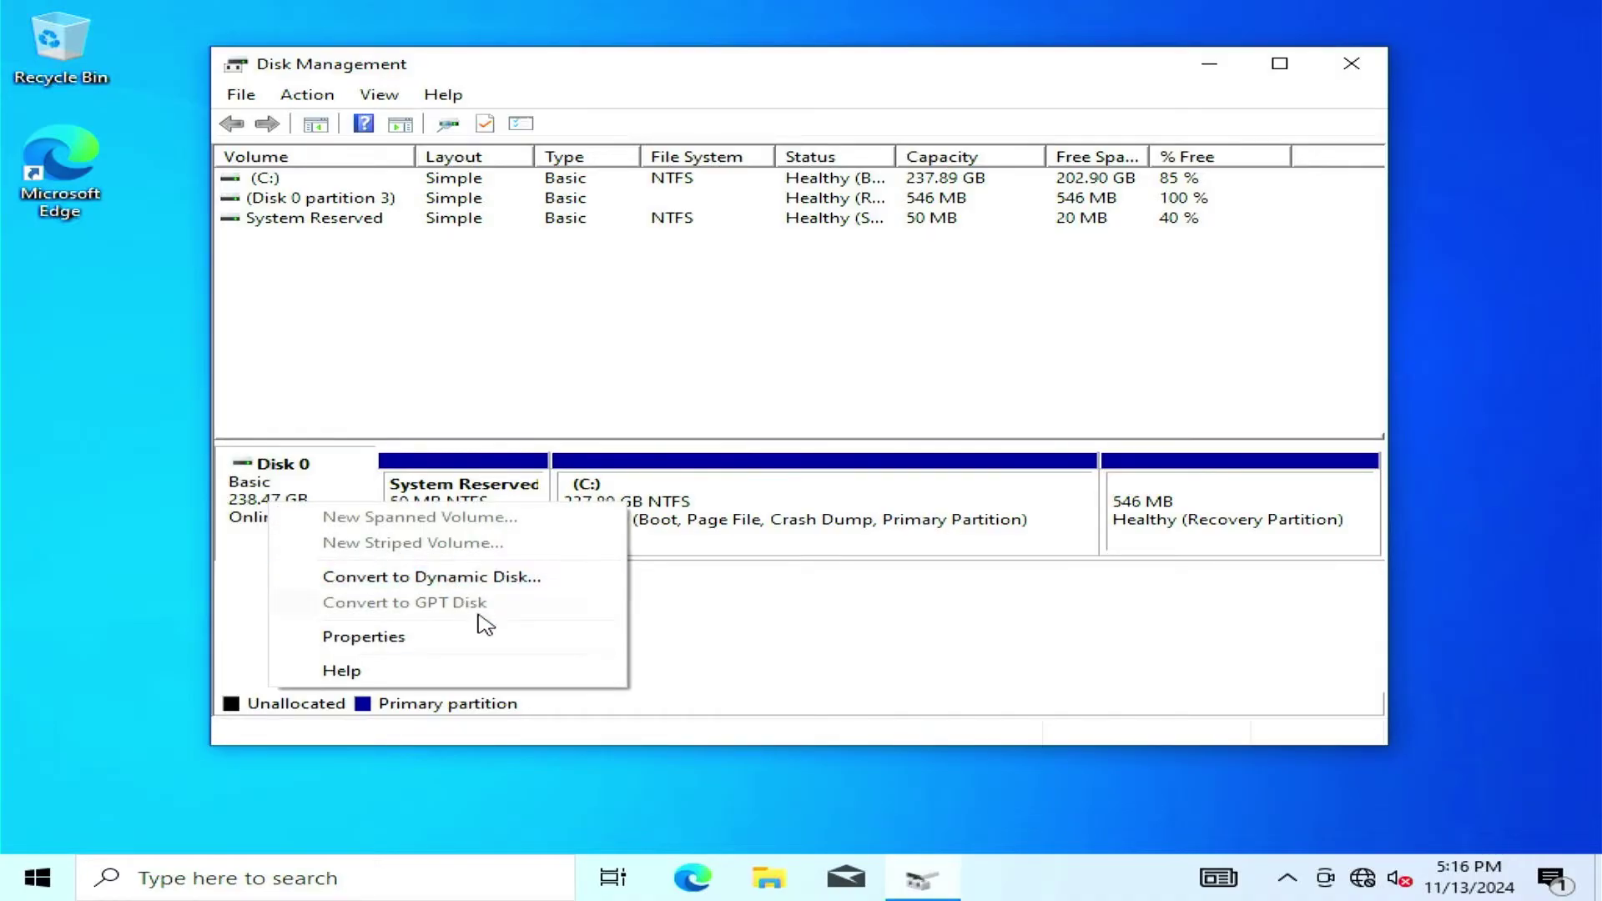
left_click(500, 641)
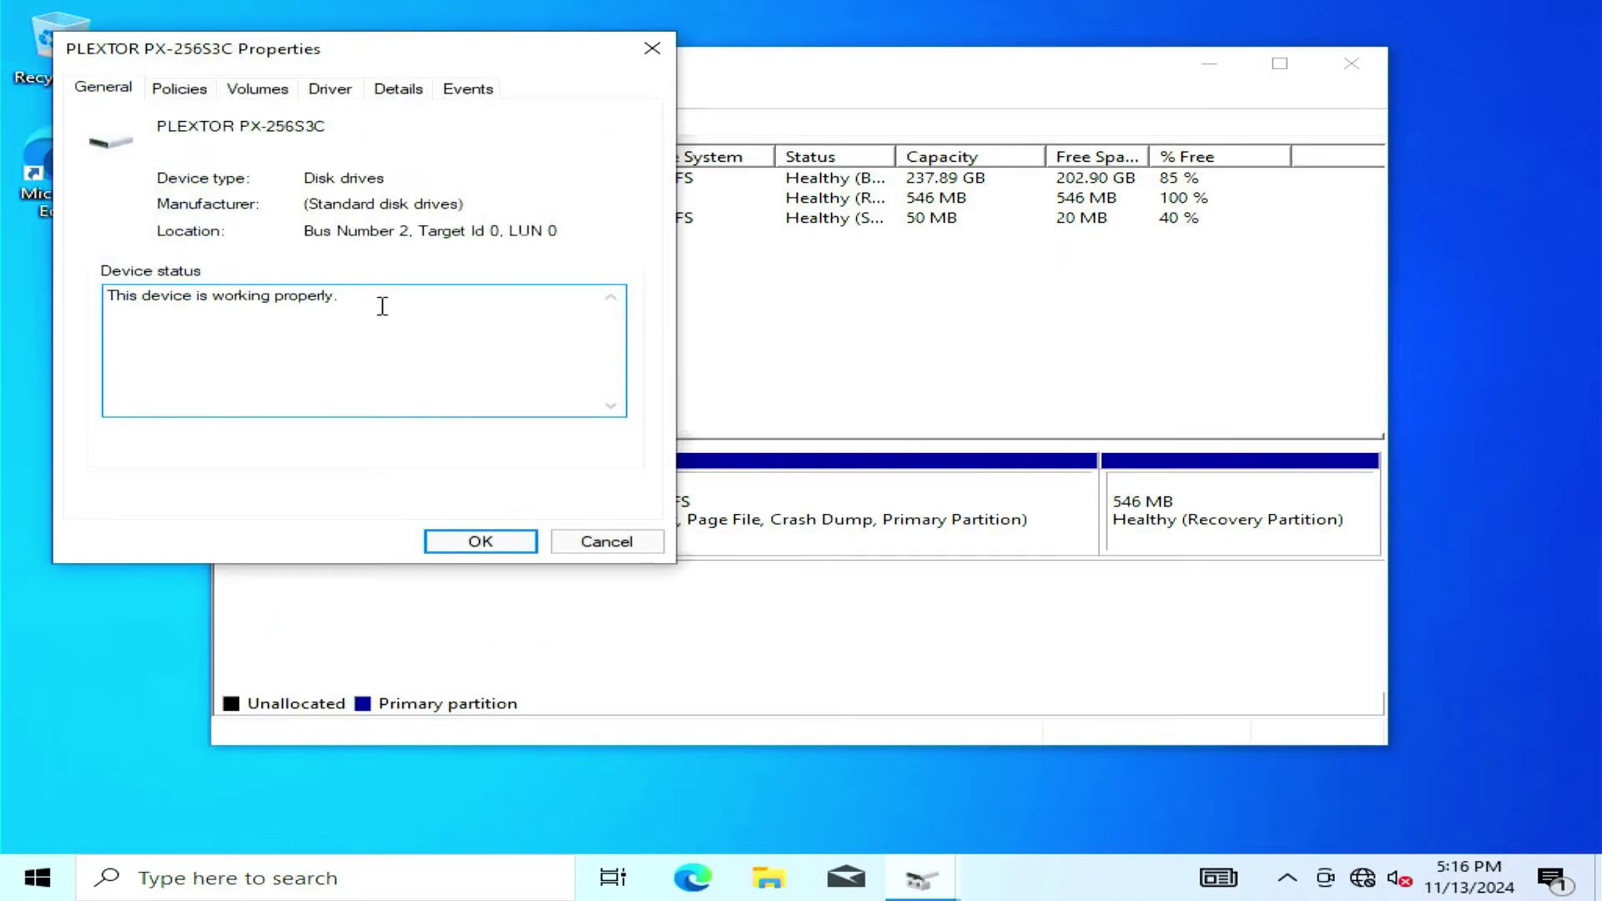
left_click(265, 94)
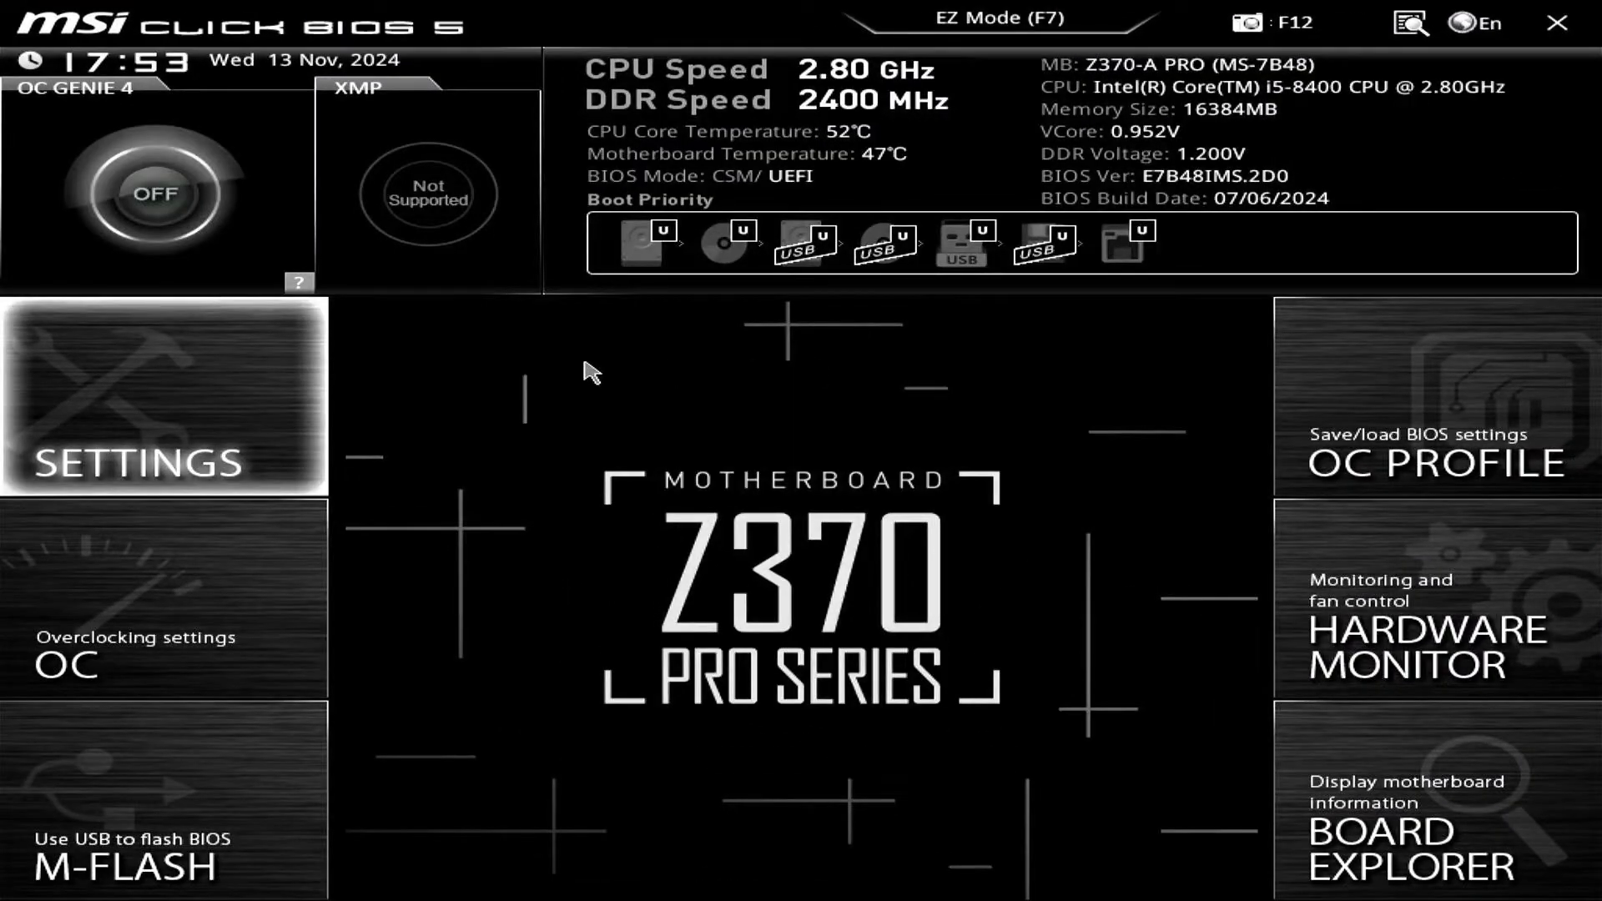
- In the BIOS, set Windows 10 WHQL Support to CSM under Windows OS Configuration, then save the configuration and exit
left_click(198, 386)
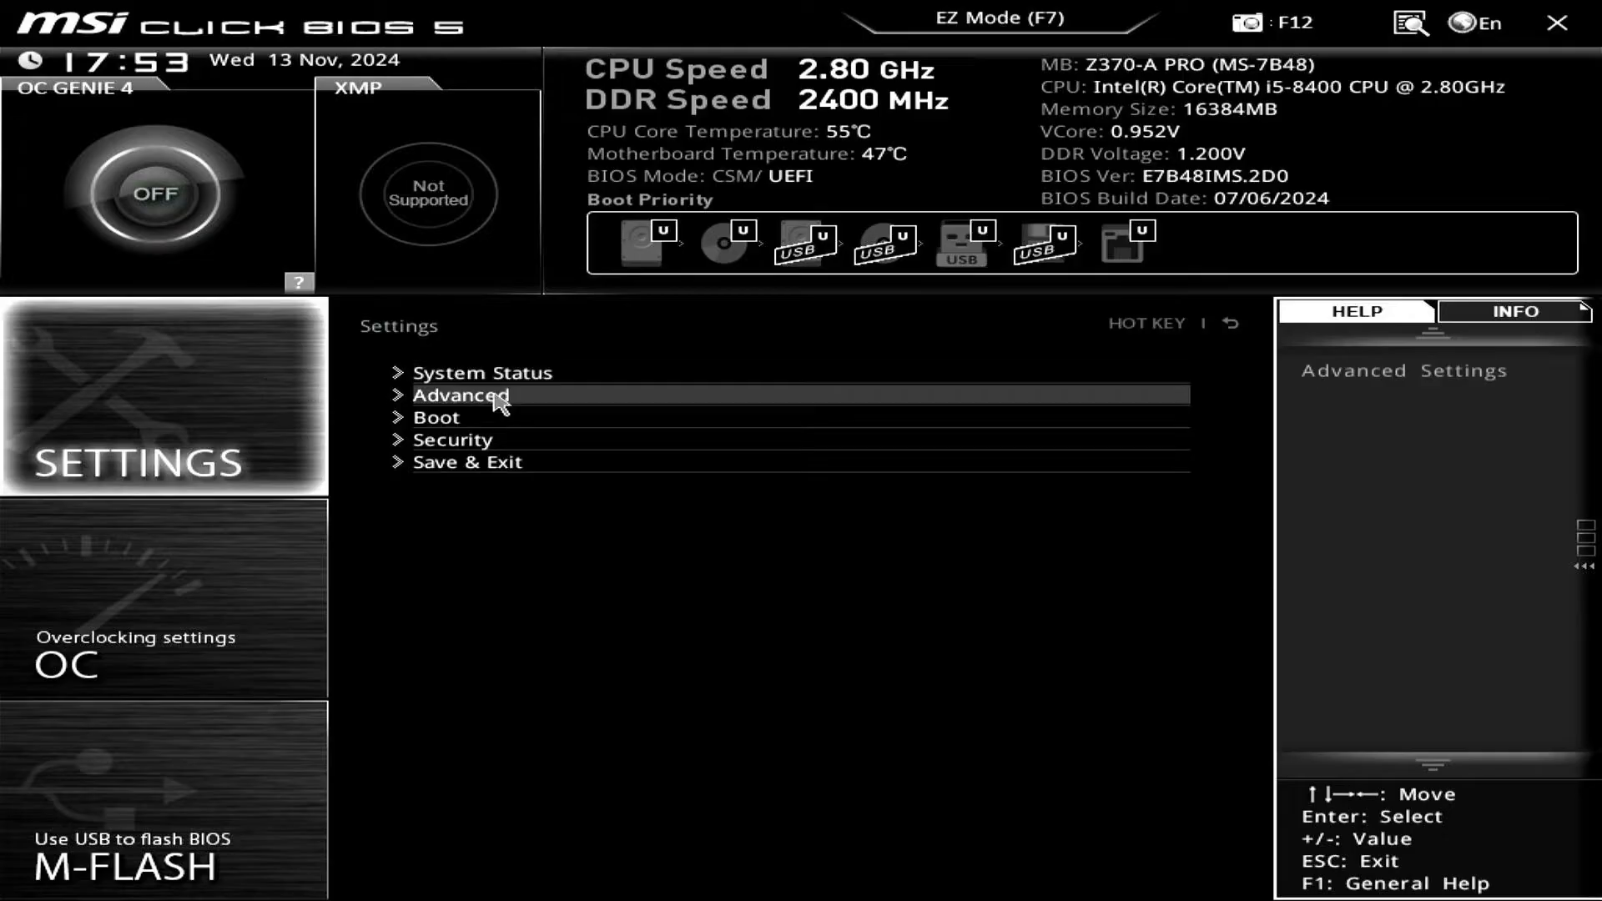
left_click(564, 396)
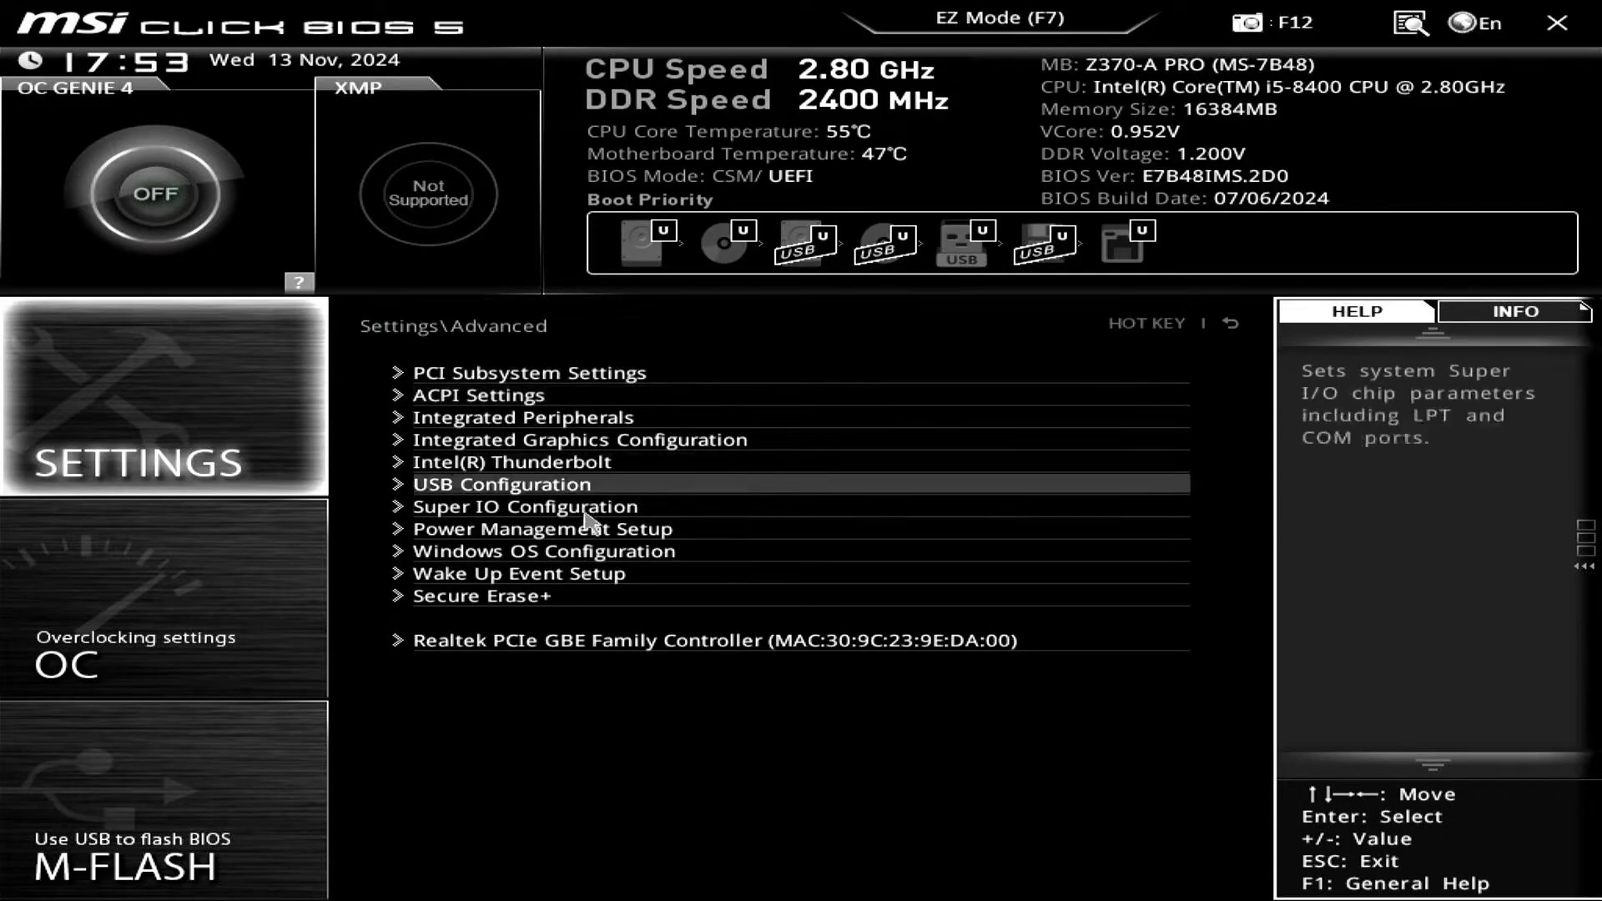
left_click(672, 553)
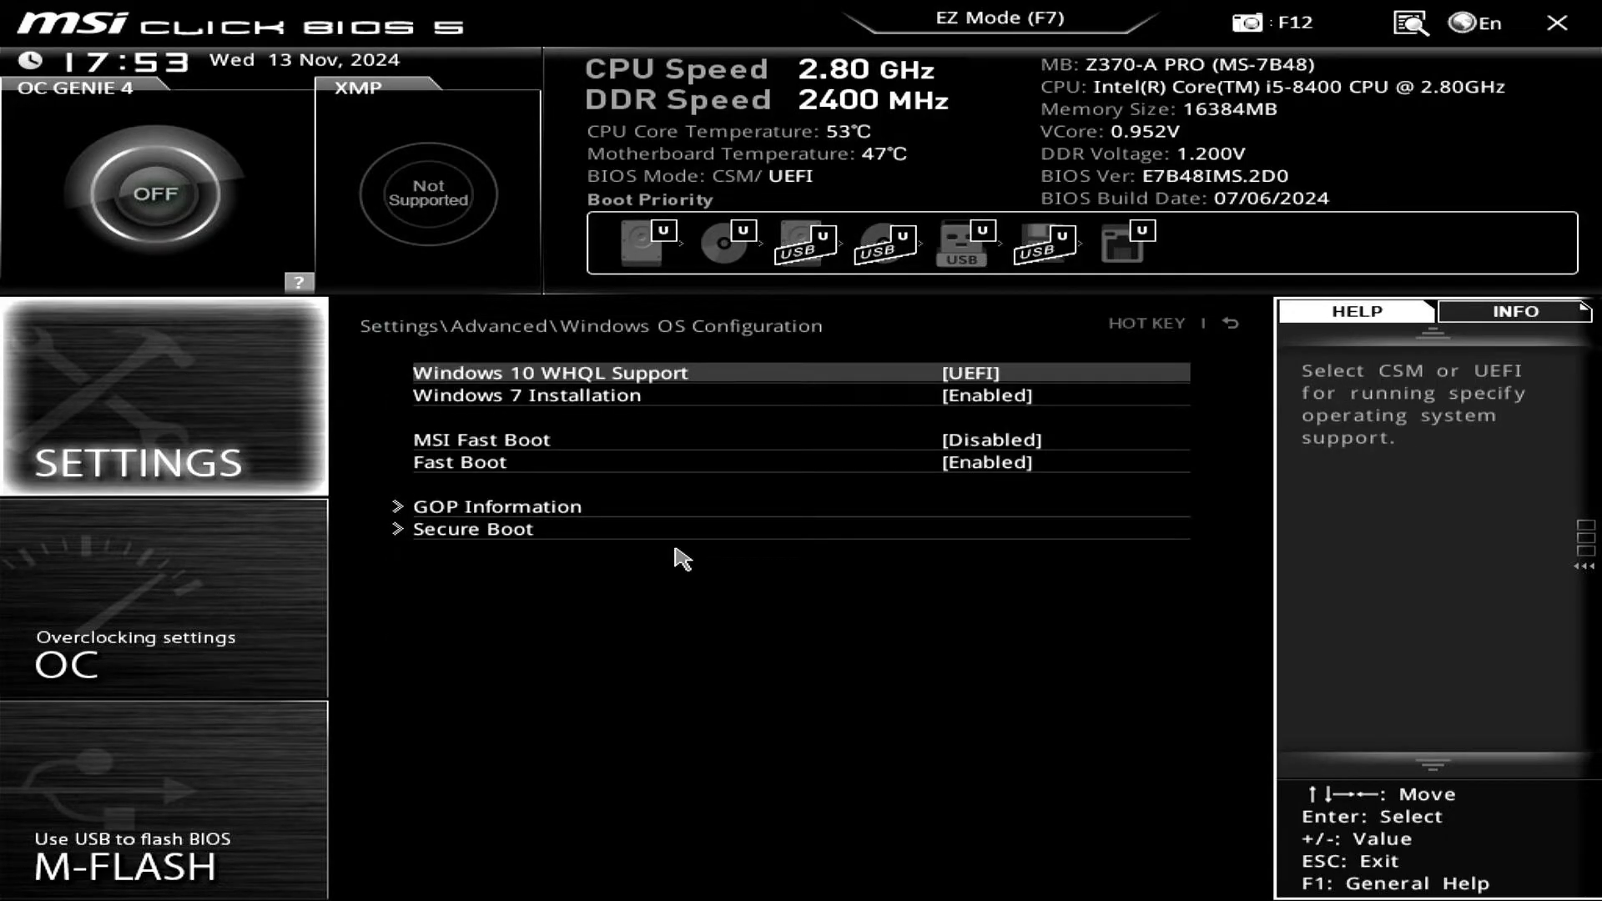
left_click(991, 380)
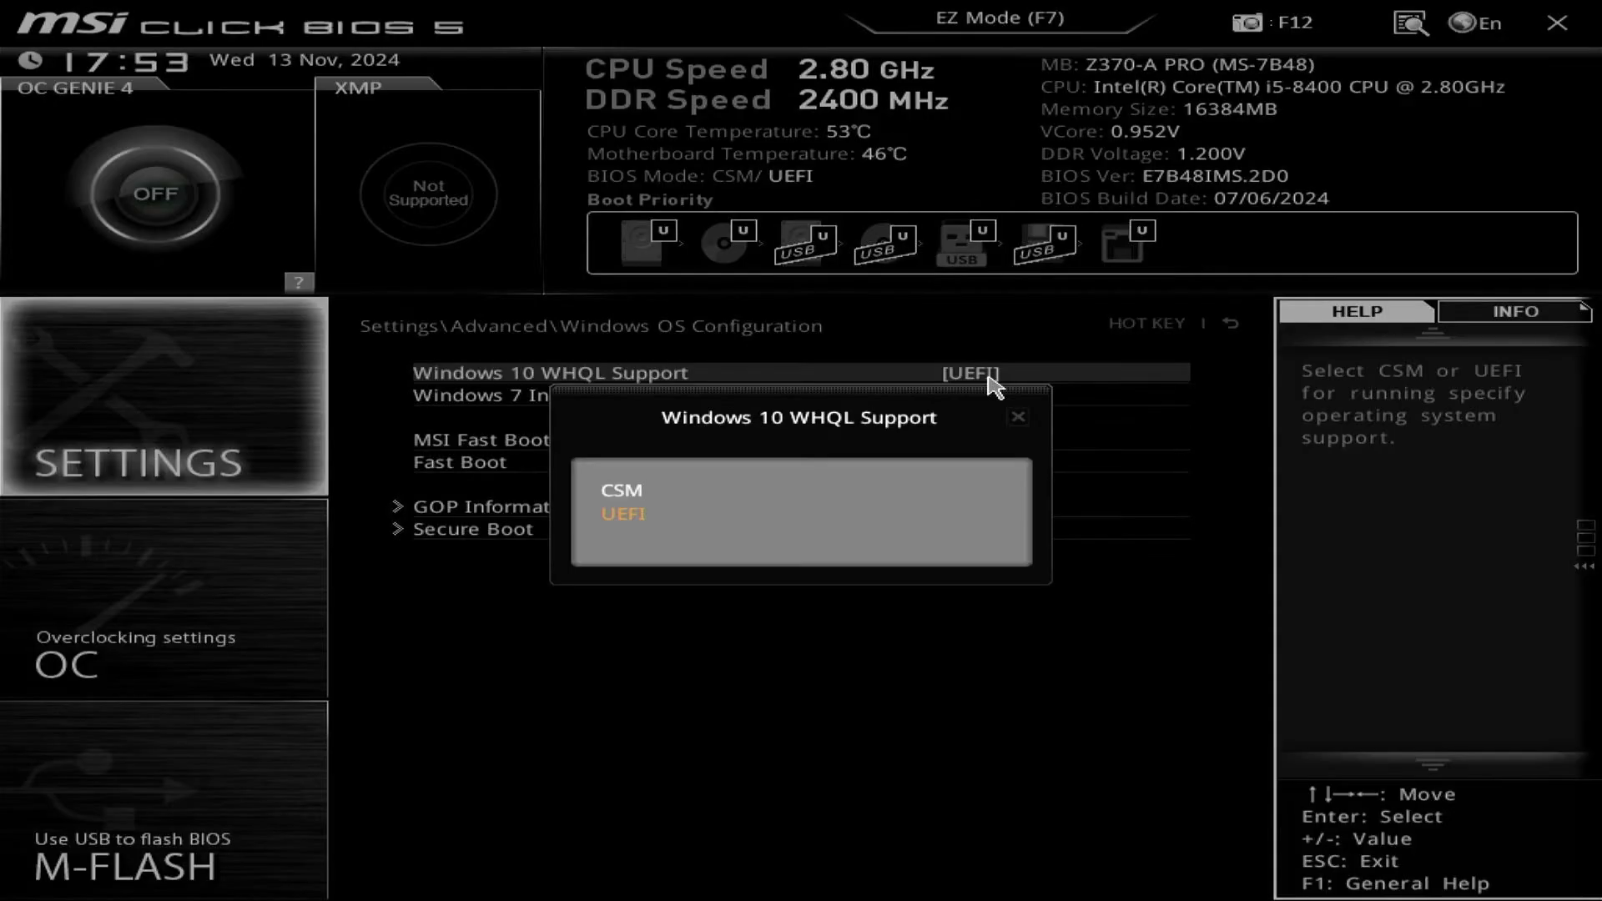
left_click(898, 502)
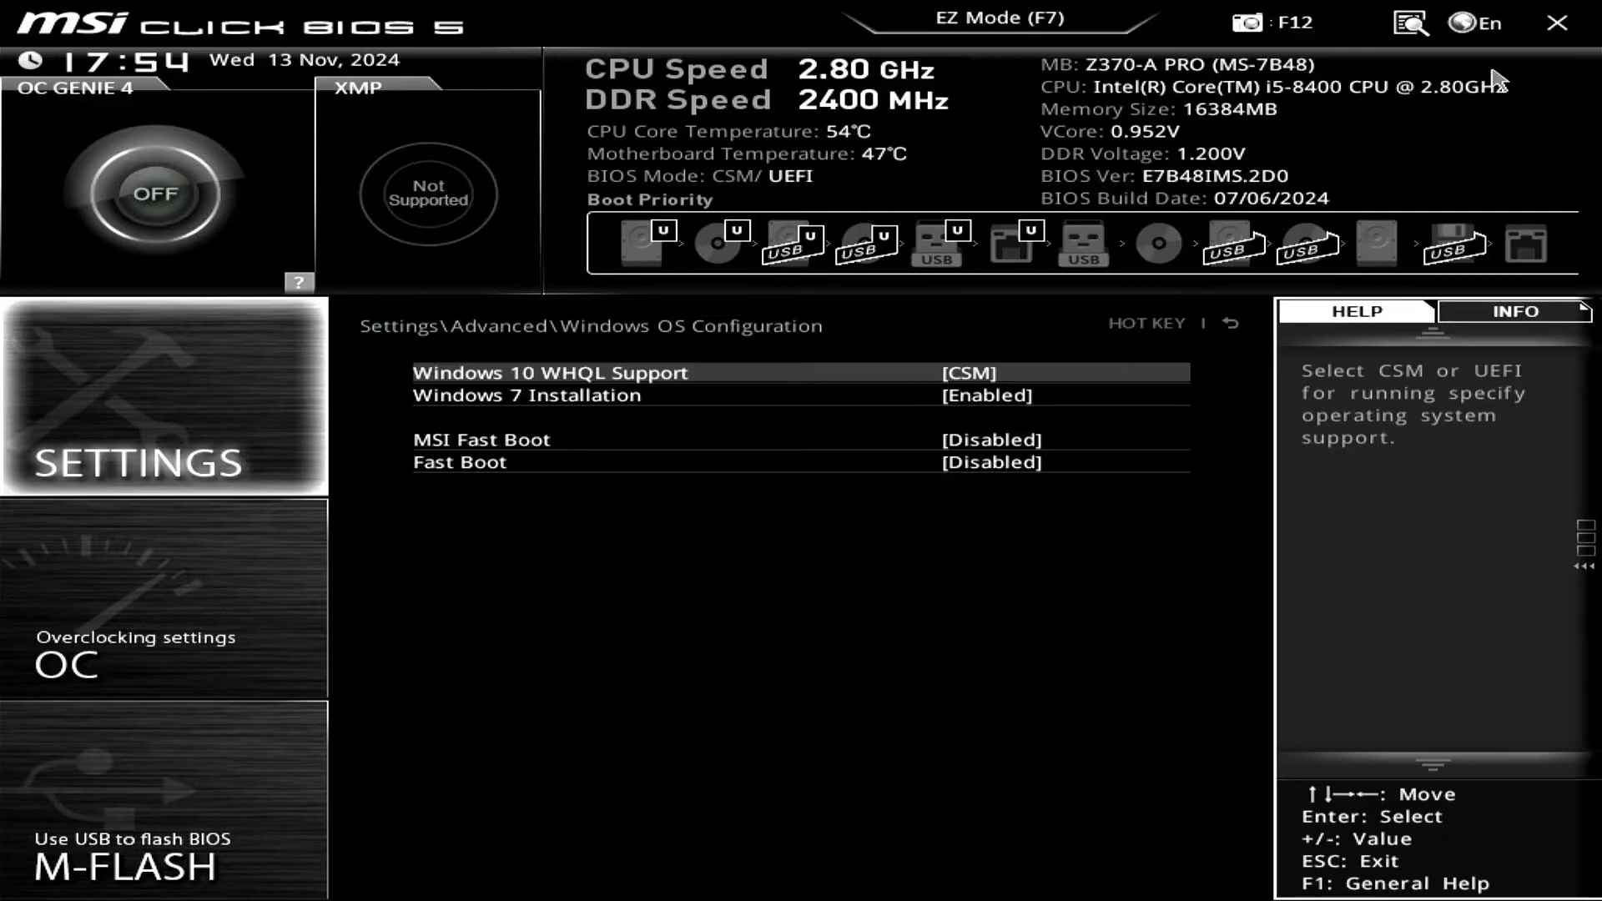
left_click(1556, 32)
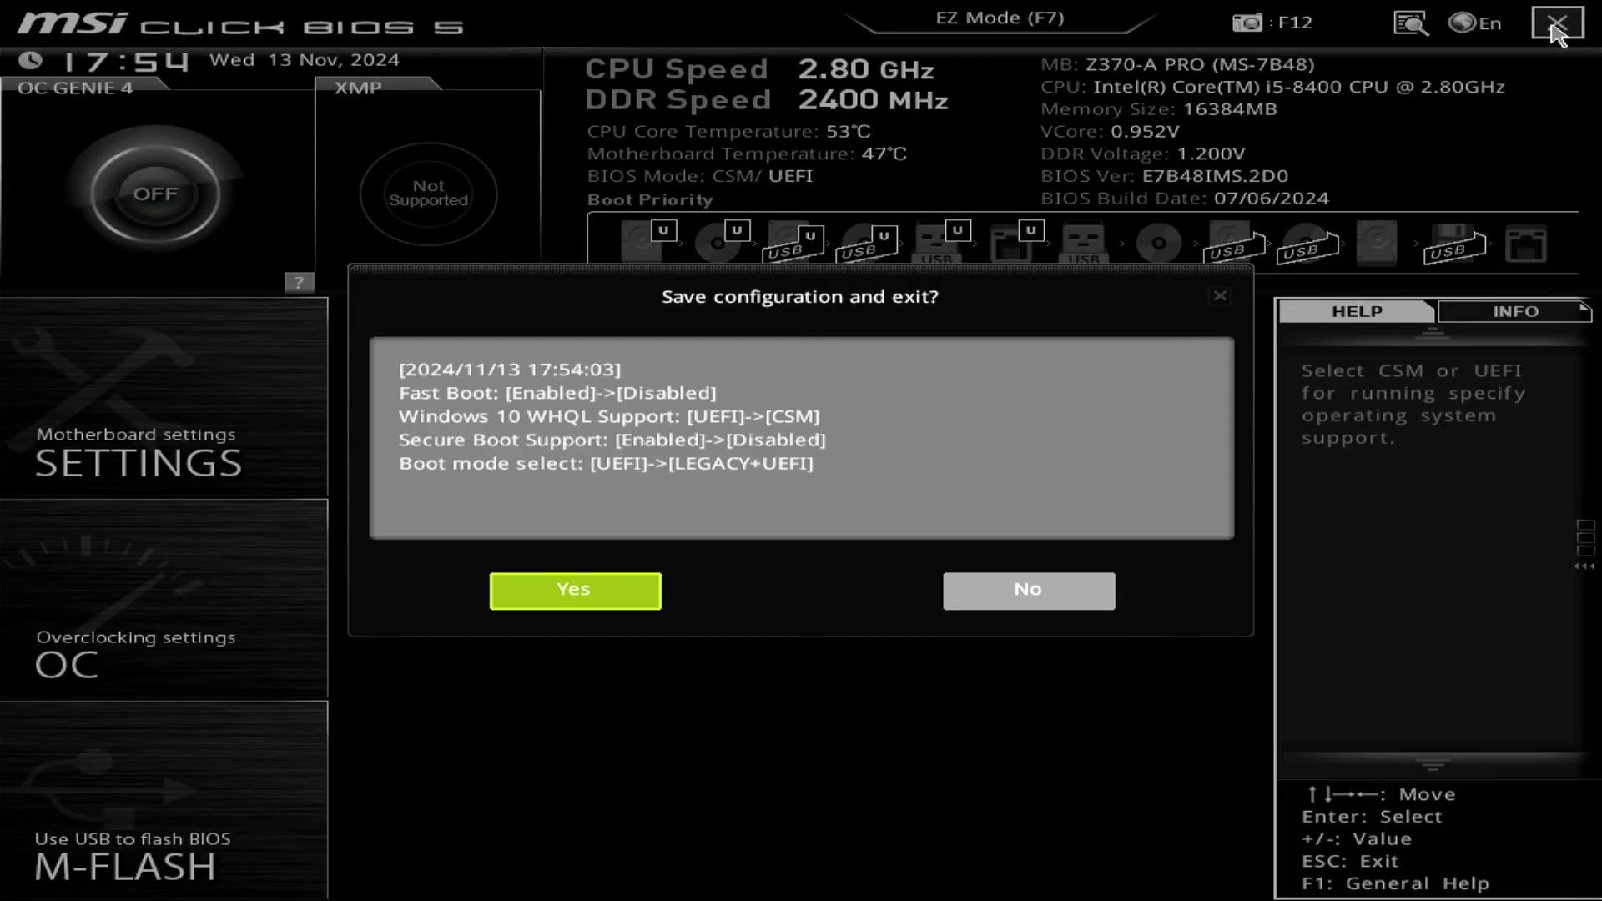
left_click(646, 603)
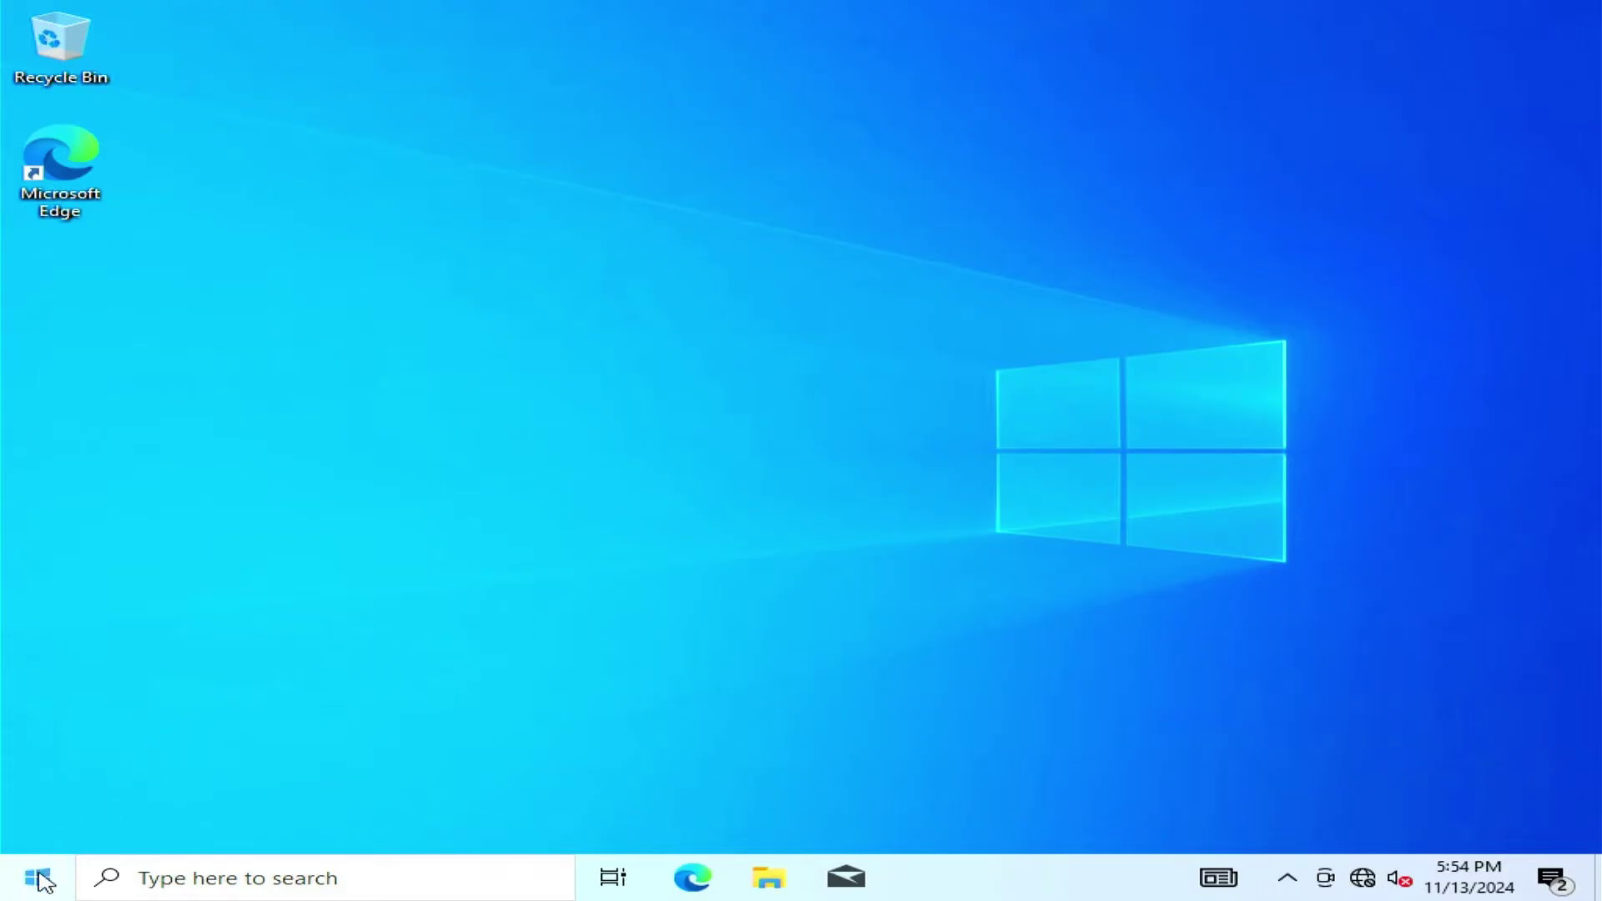
- Restart Windows into advanced startup from the Recovery section of the Update & Security settings
left_click(37, 878)
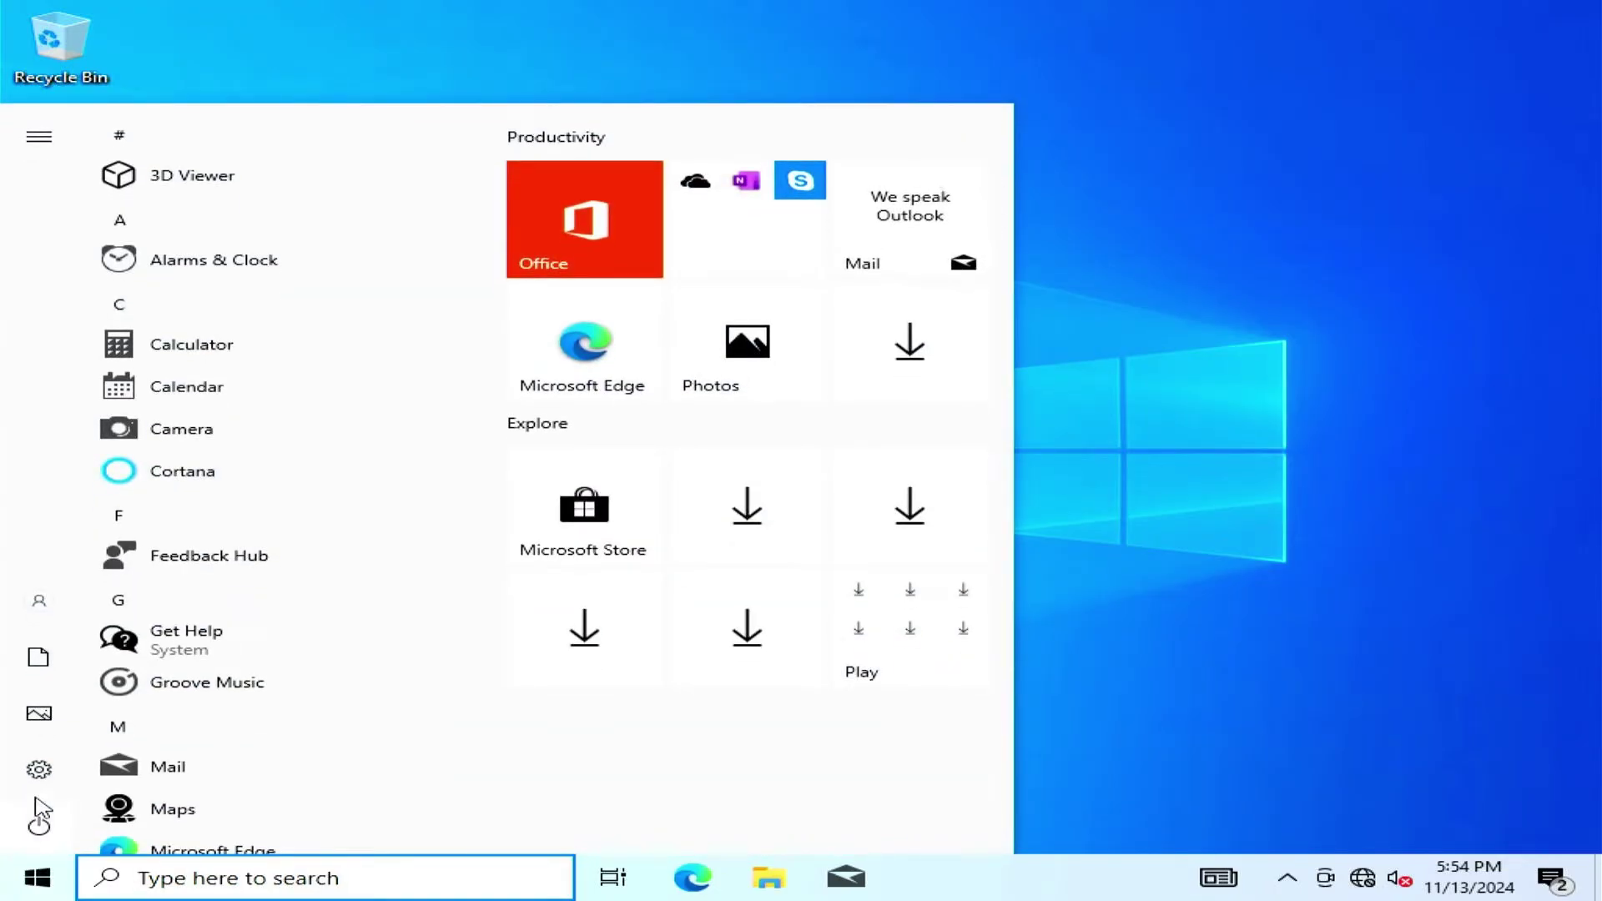
left_click(39, 769)
scroll(1043, 363, "down", 2)
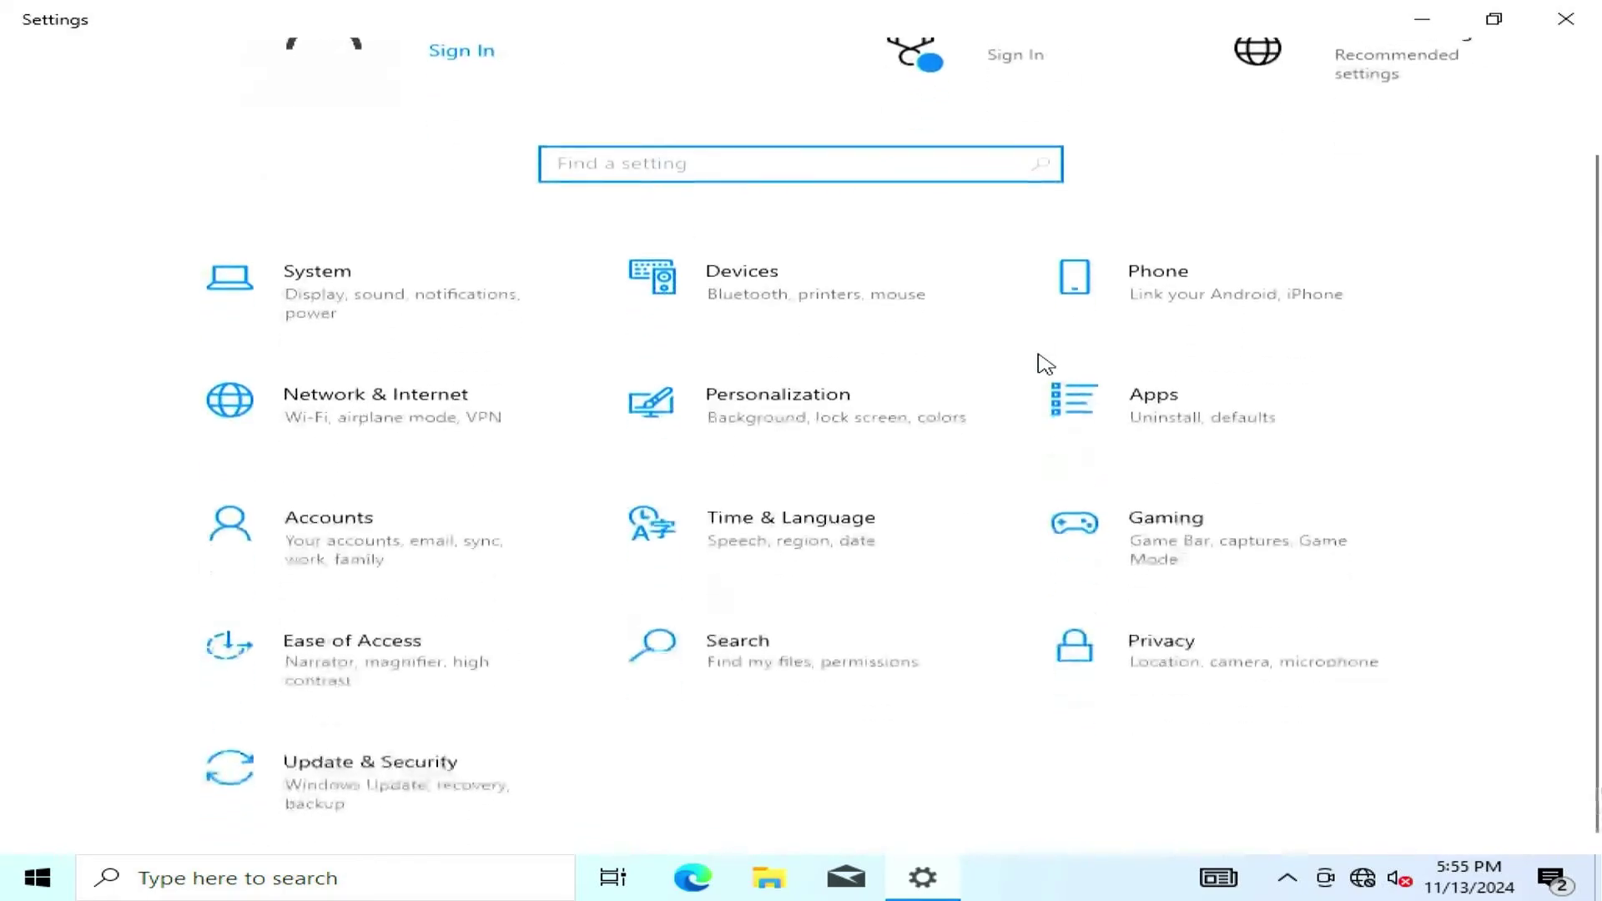
left_click(458, 774)
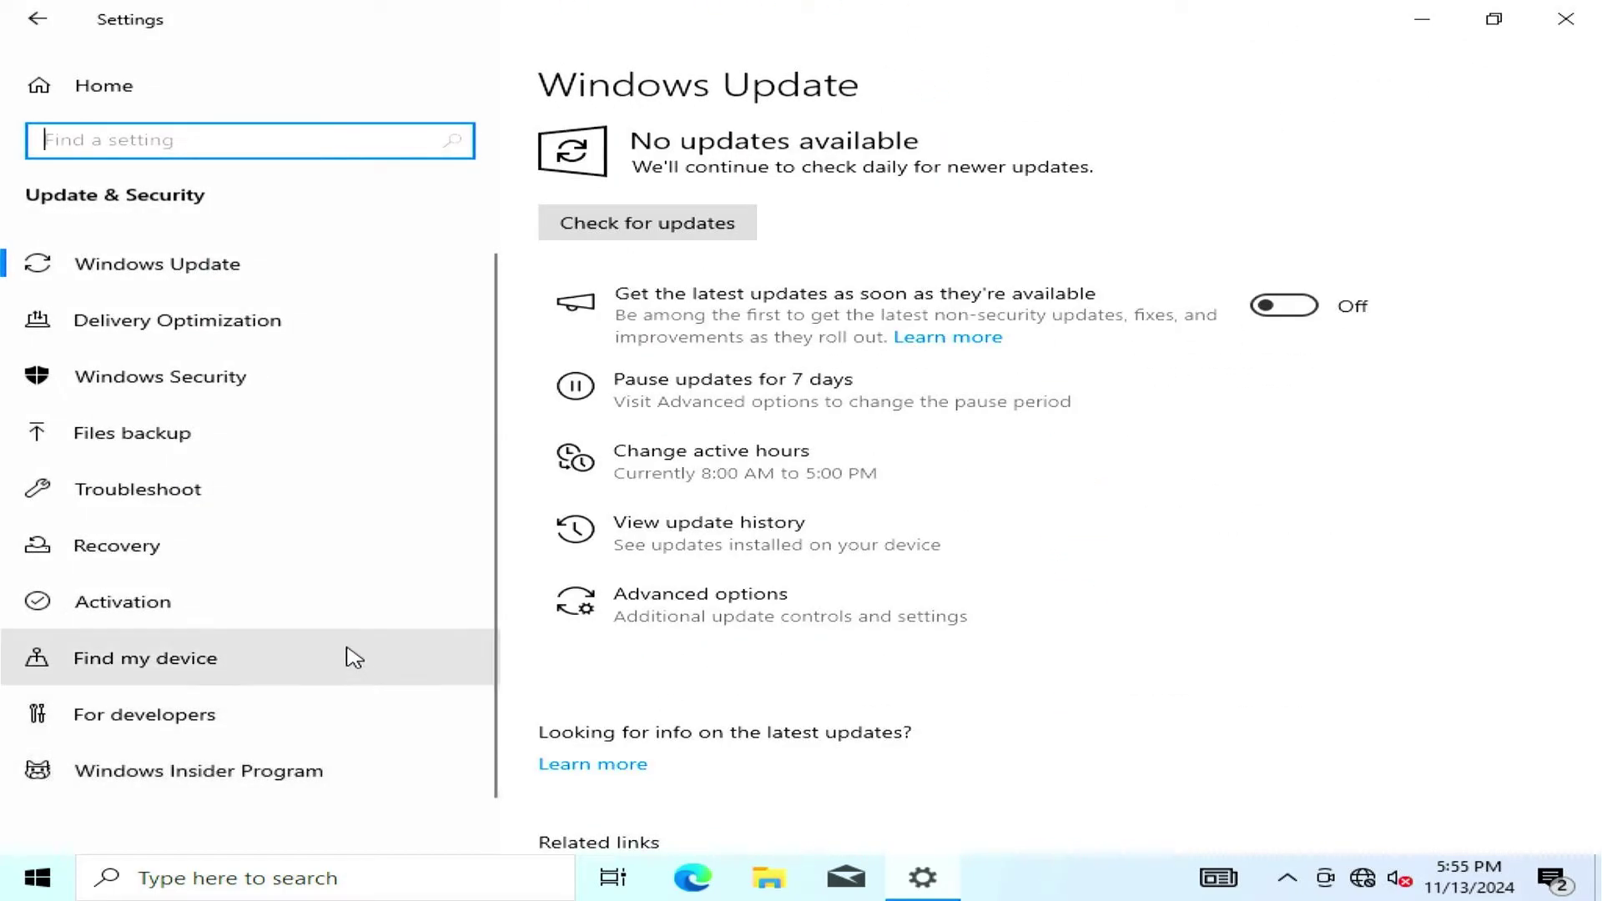
left_click(311, 571)
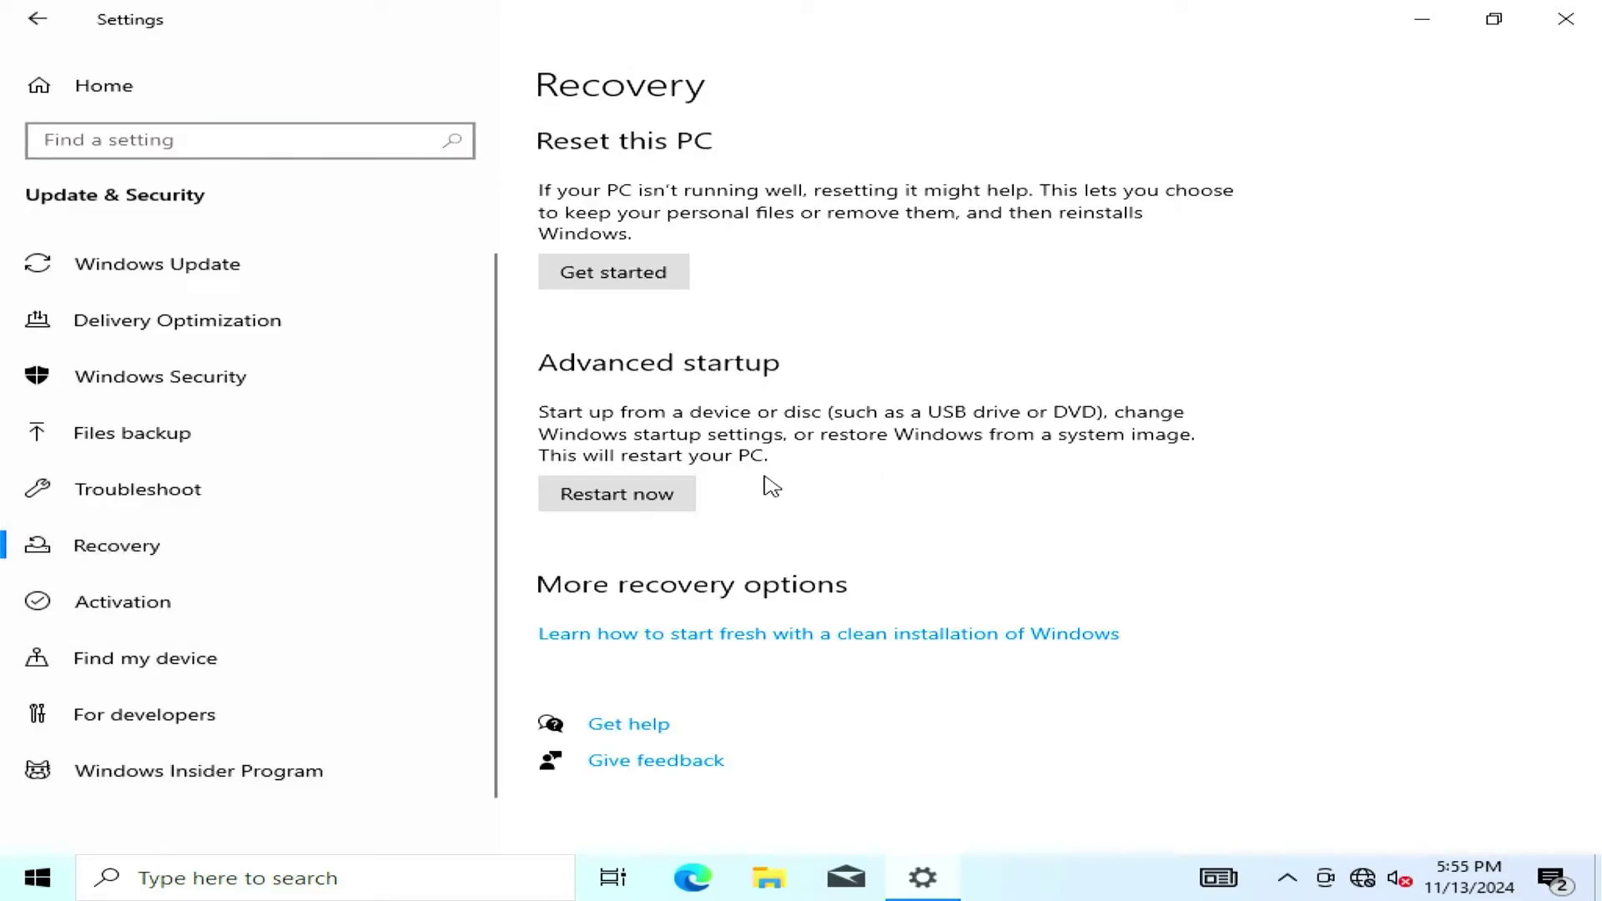
left_click(659, 494)
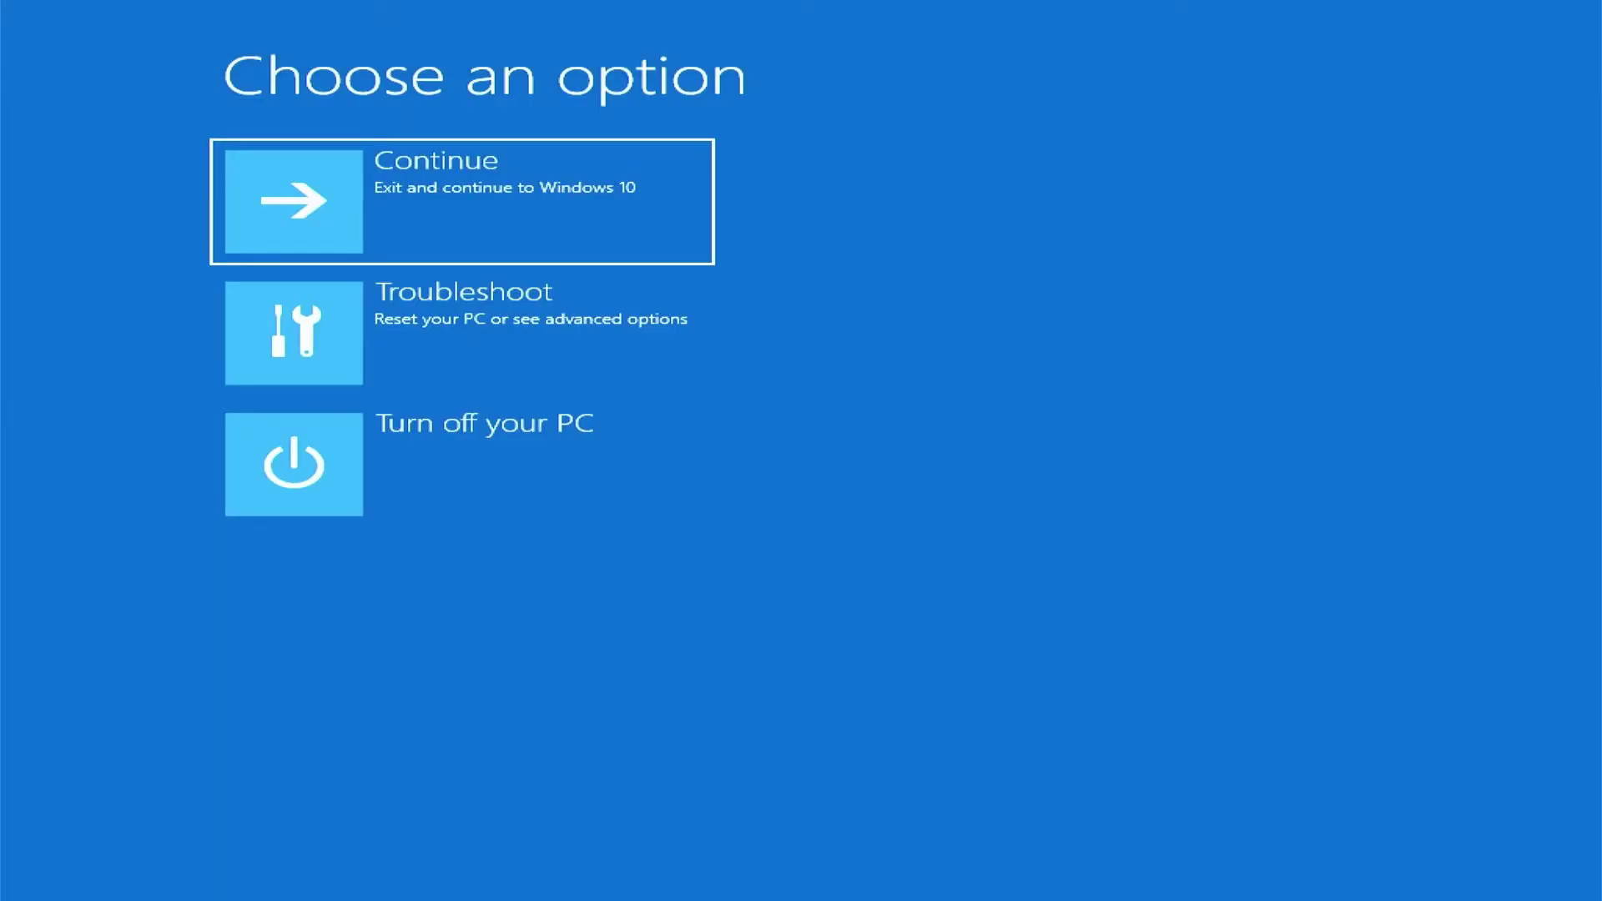
- Open Command Prompt from the advanced options of the Windows troubleshooting environment
key("Down")
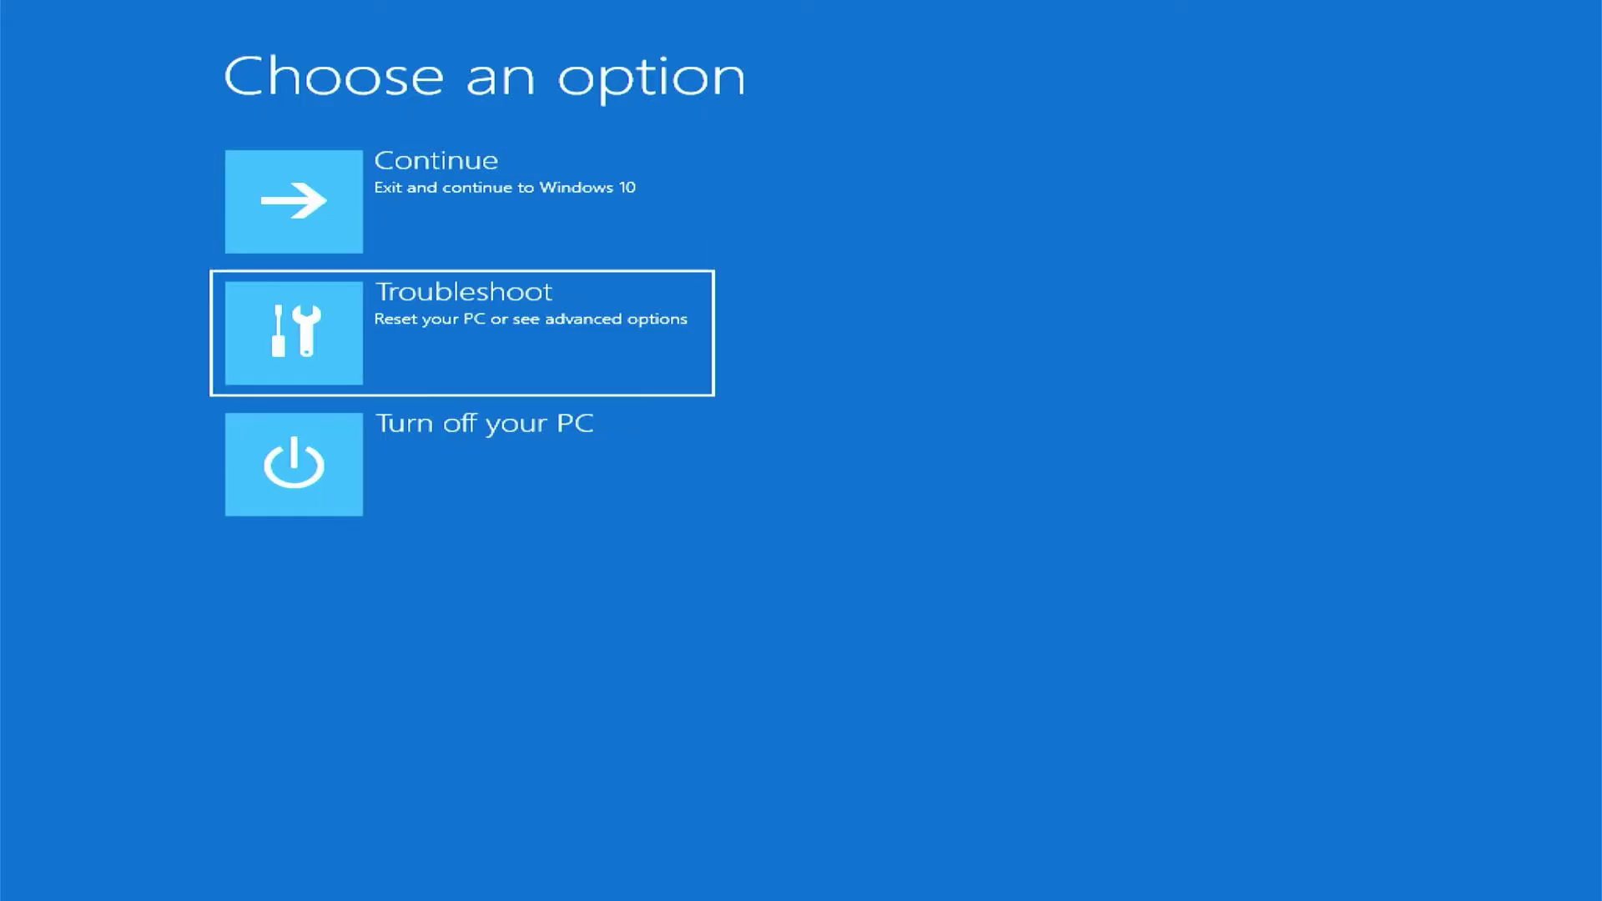
key("Return")
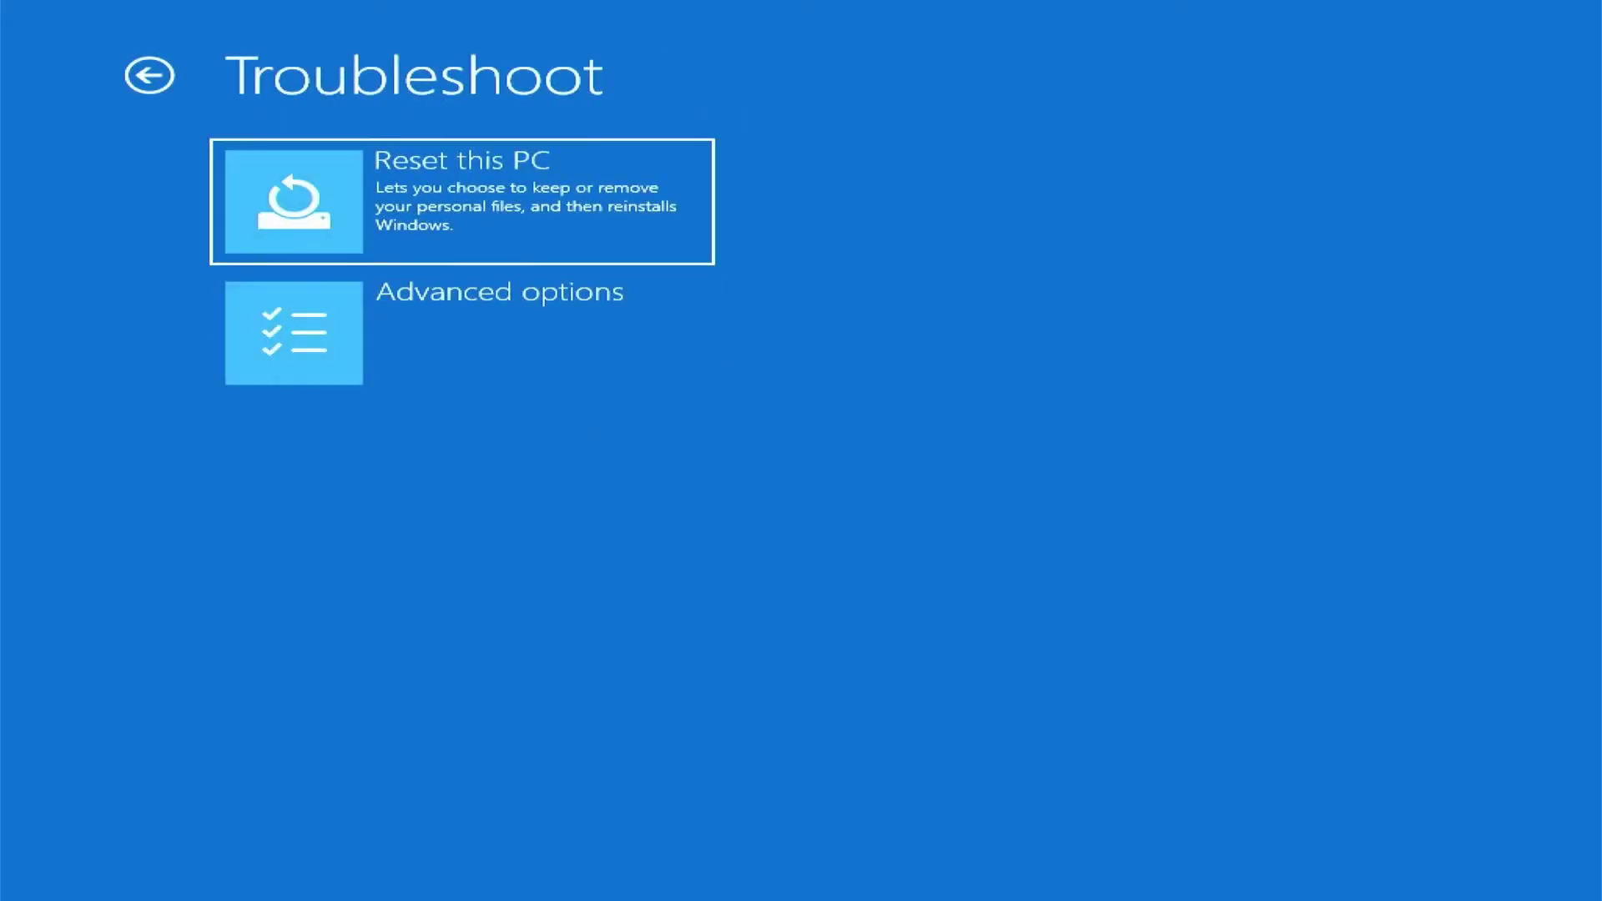
key("Down")
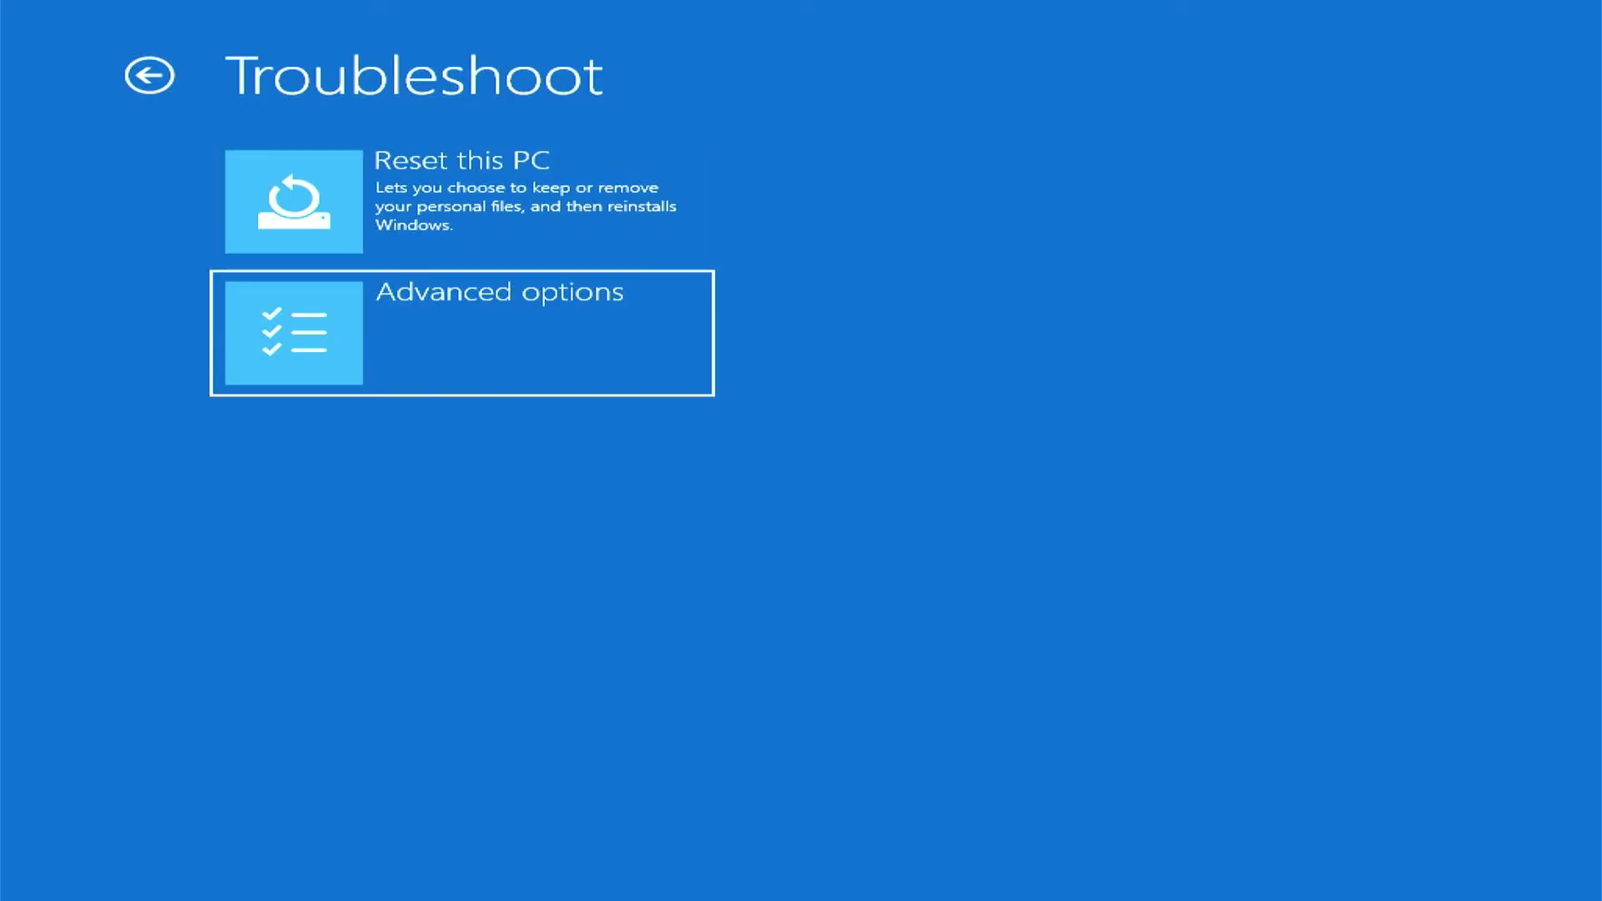
key("Return")
key("Down")
key("Down")
key("Return")
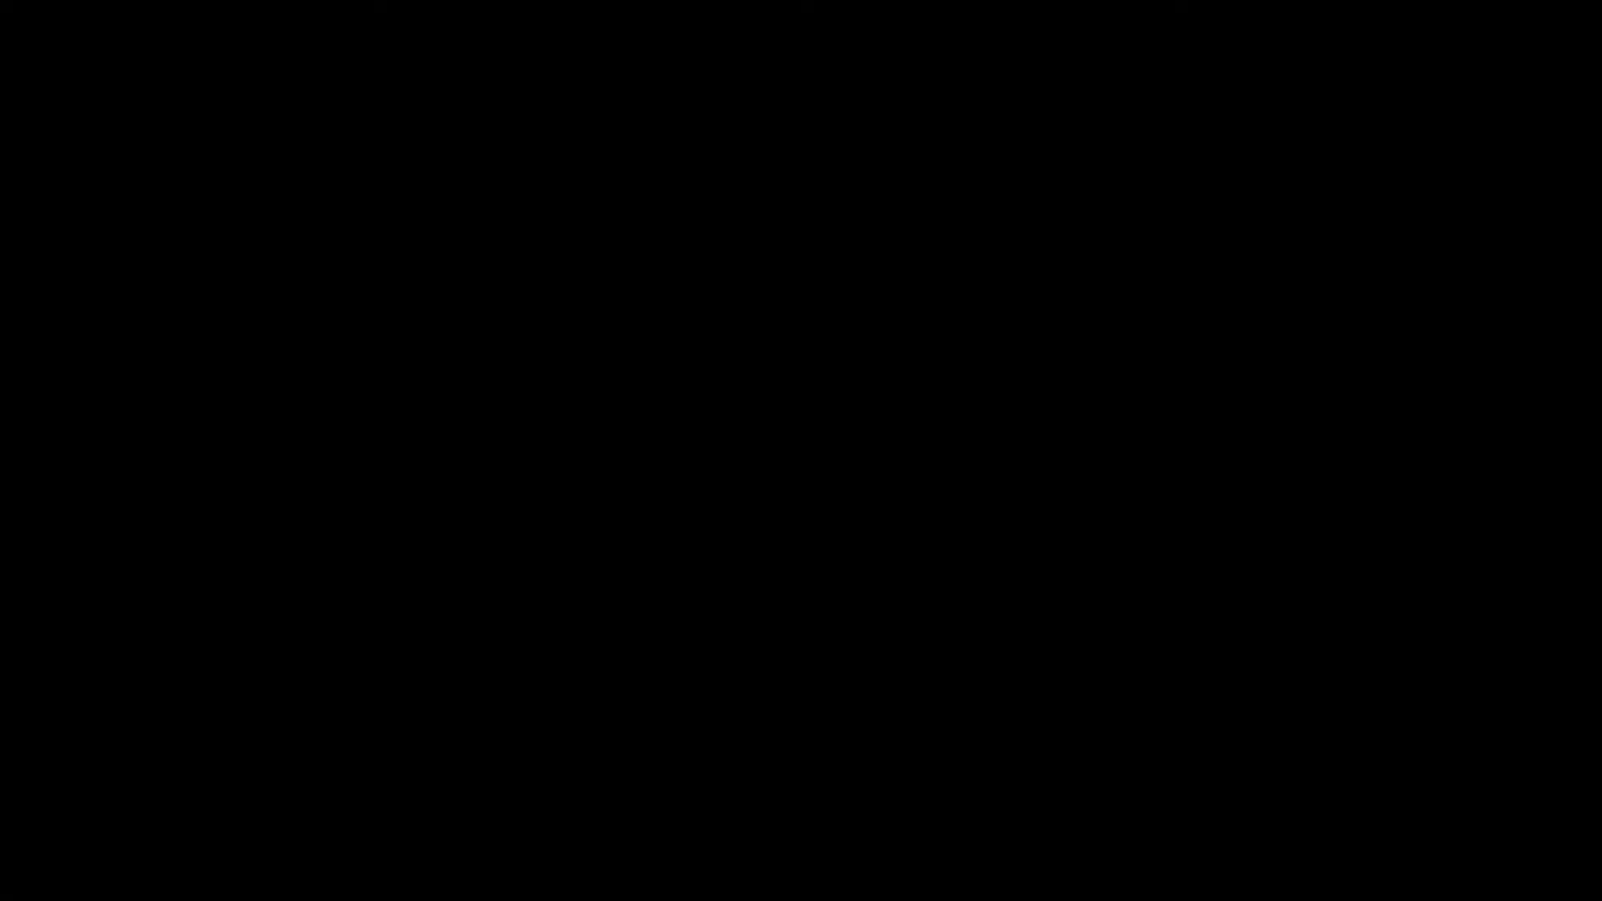
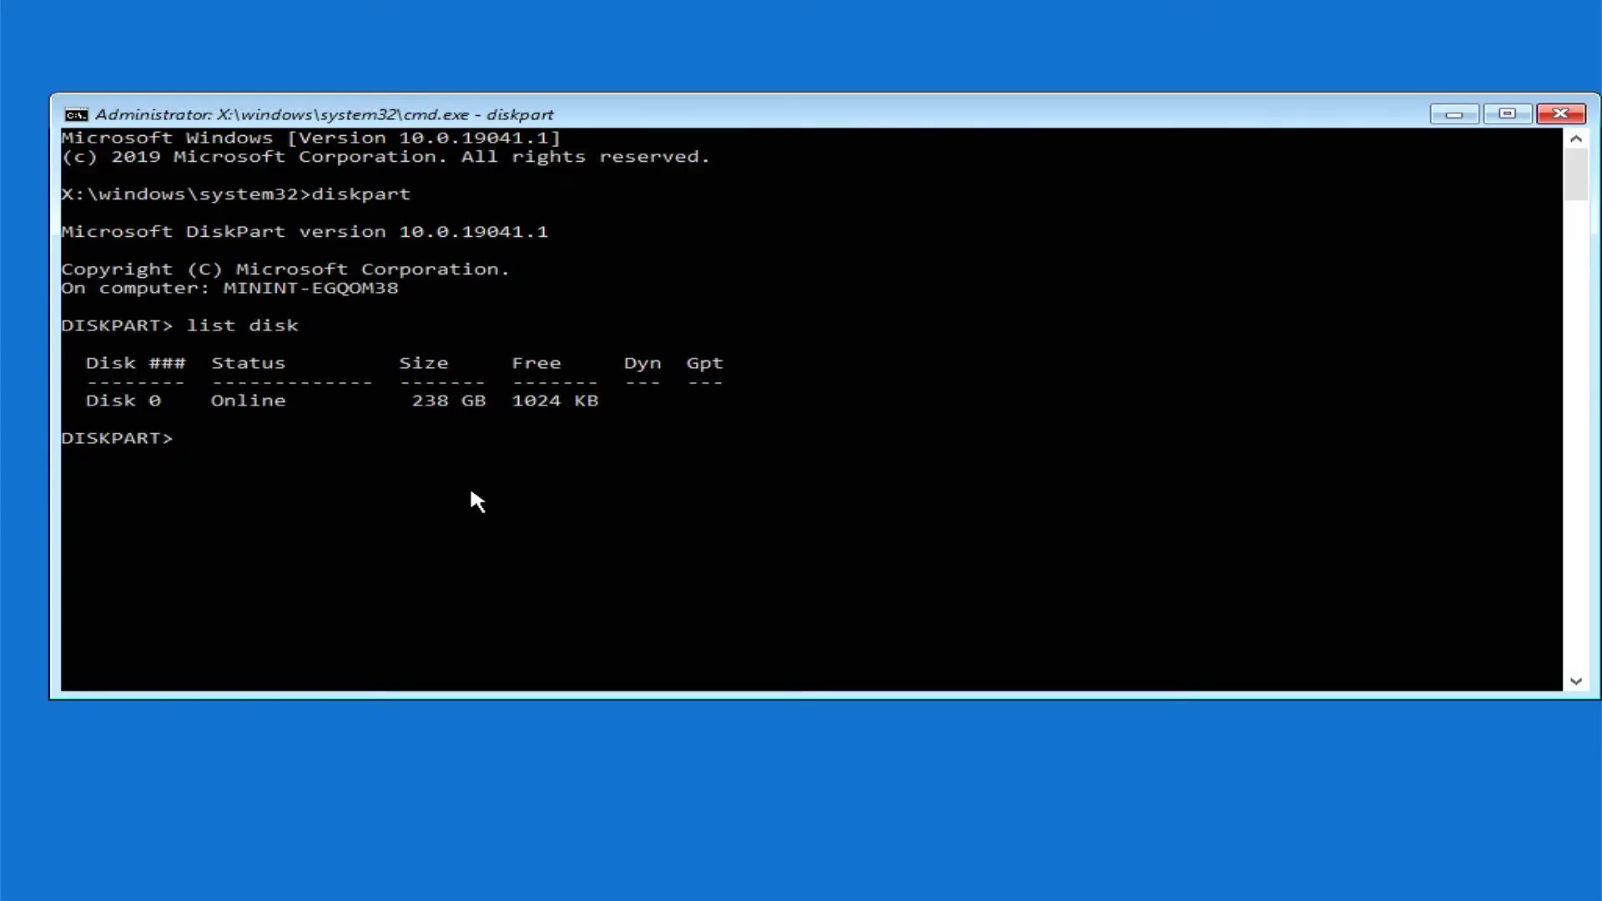
- Exit DiskPart and validate the disk for conversion with mbr2gpt.exe /validate
type("exit")
key("Return")
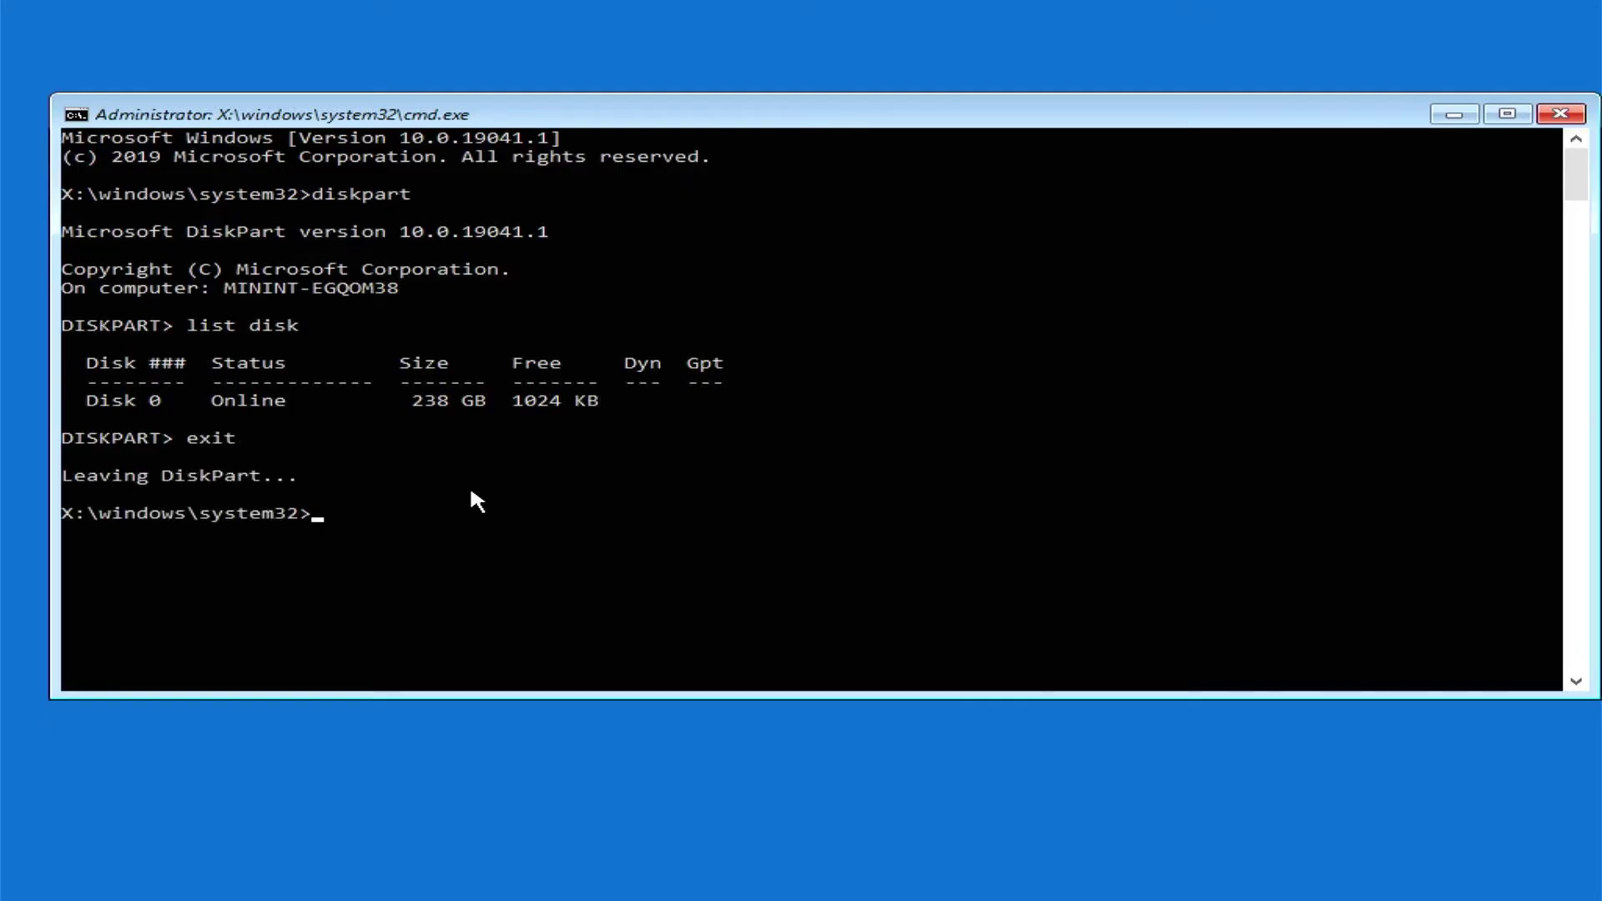
type("mbr2gpt.ex")
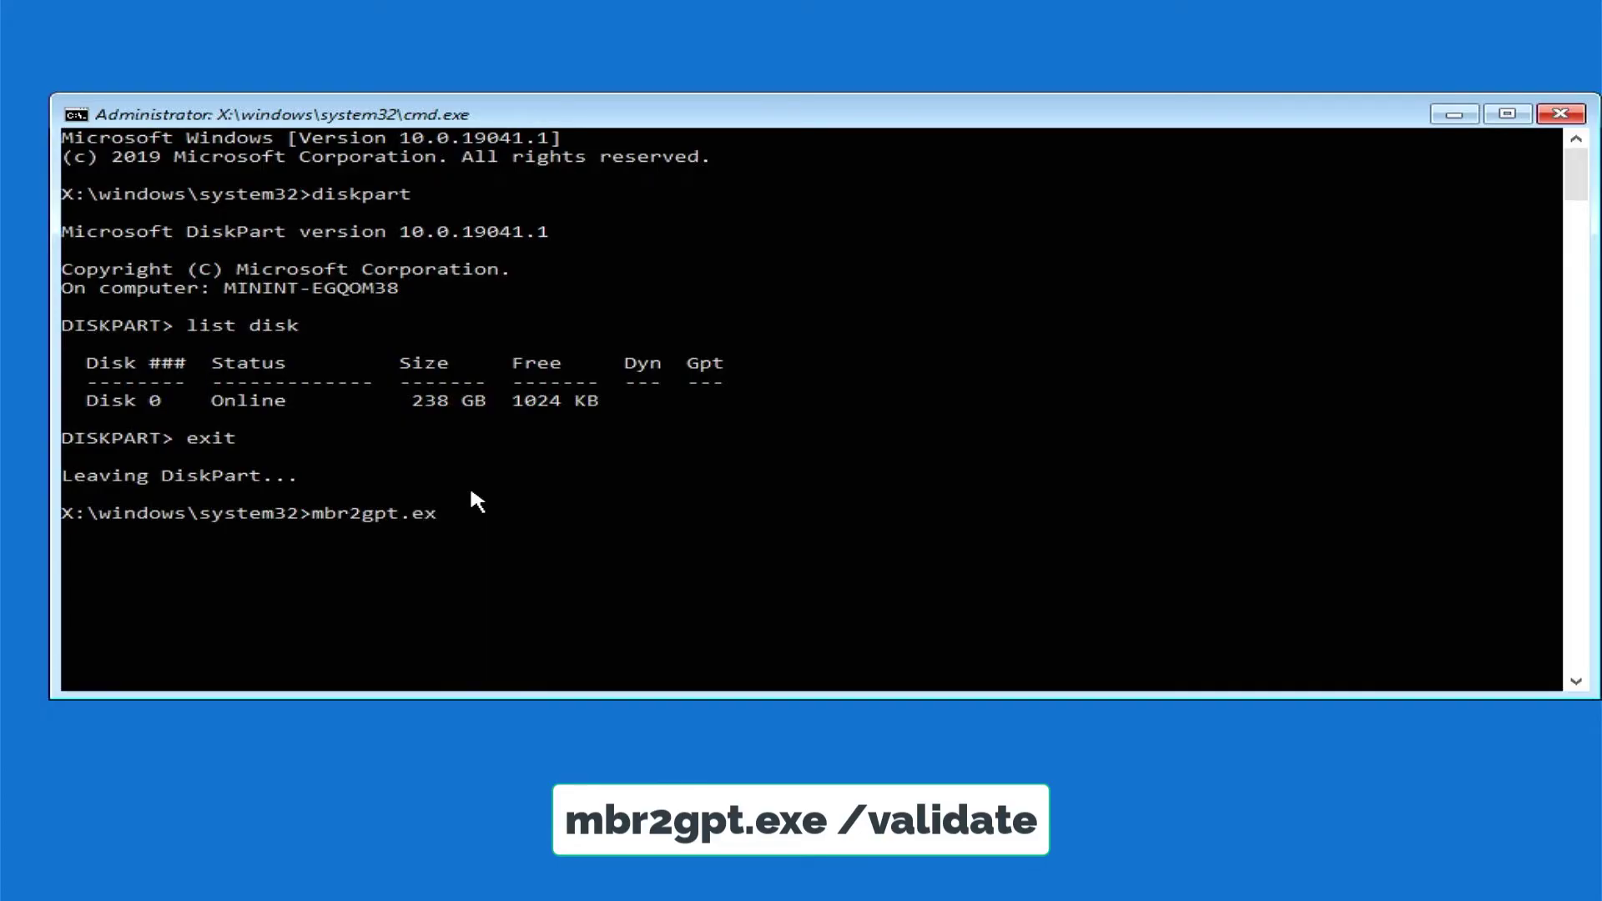
type("e /validate")
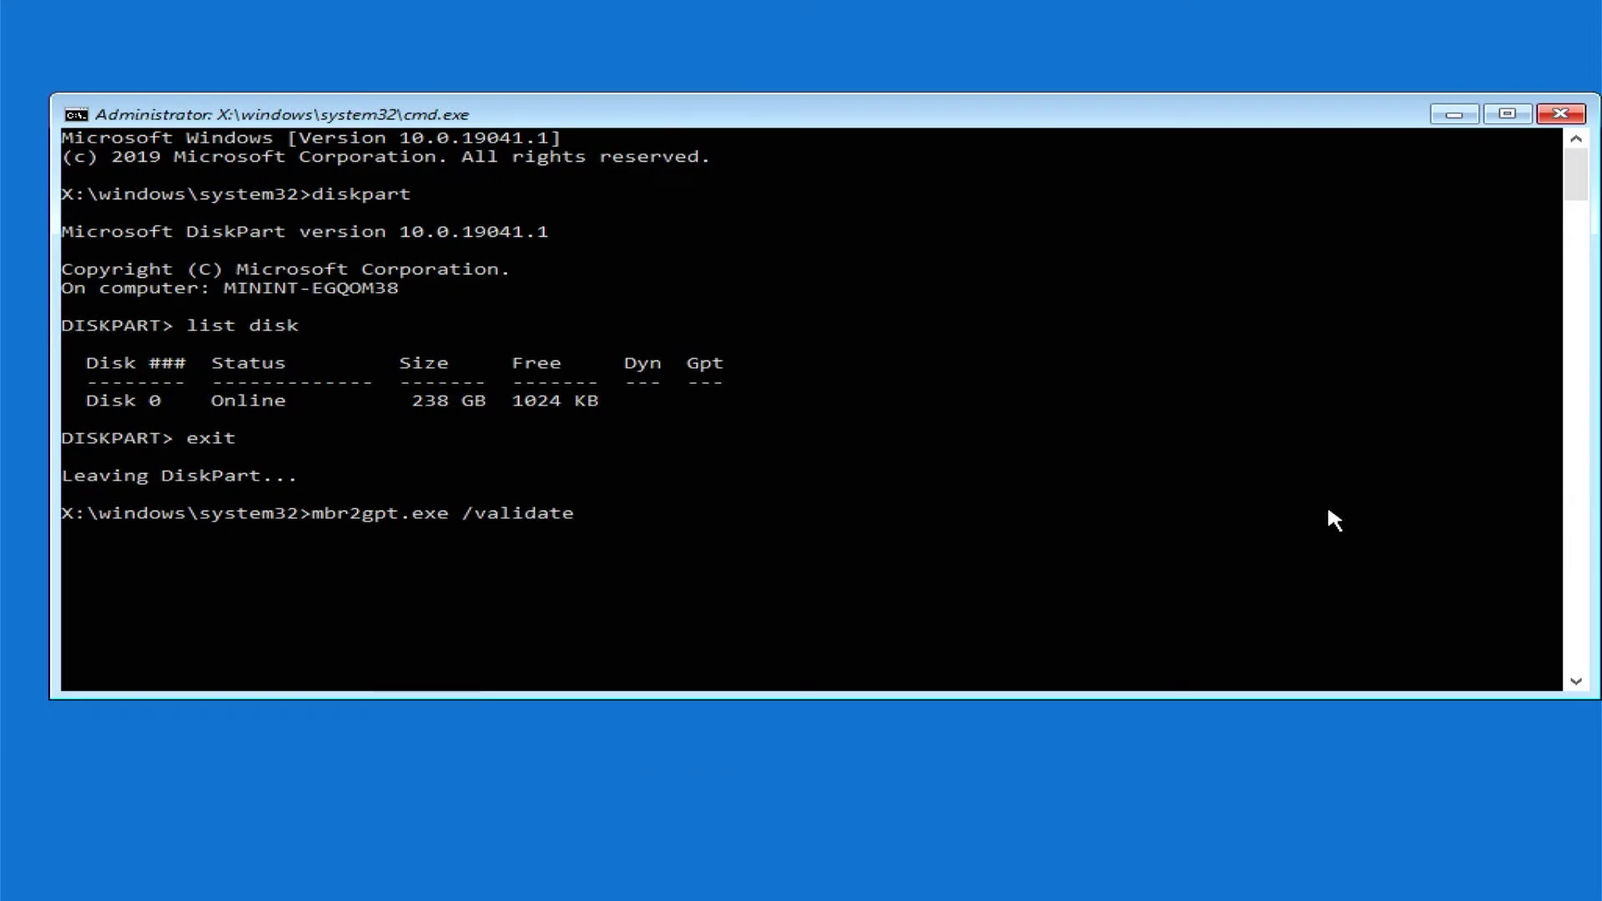
key("Return")
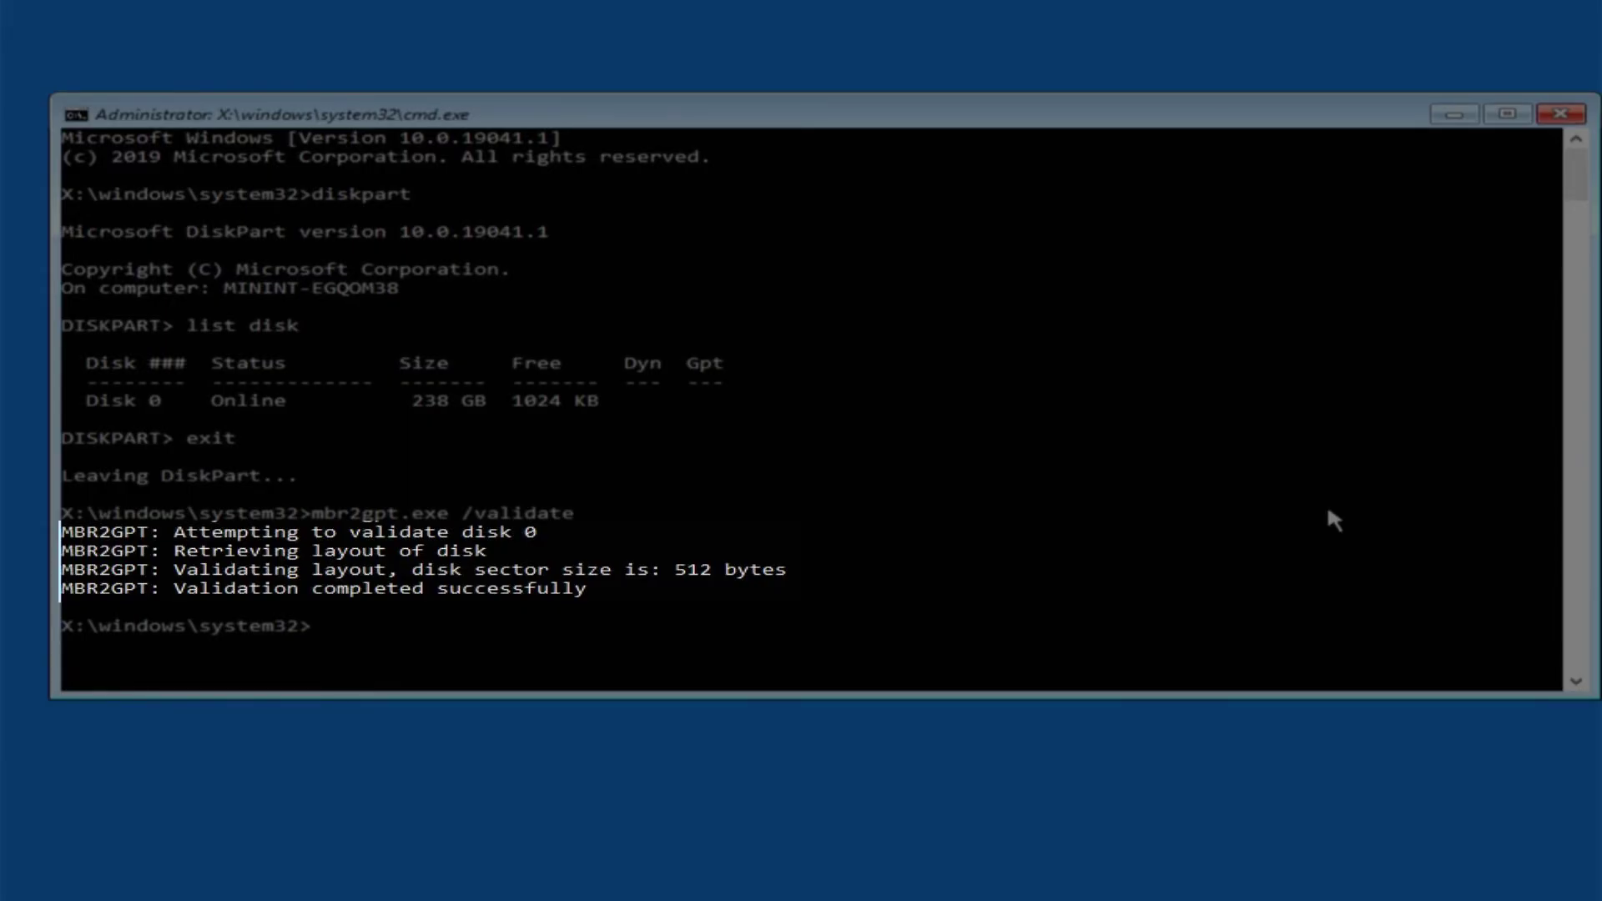
- Convert the system disk from MBR to GPT with mbr2gpt.exe /convert
key("Up")
key("BackSpace")
key("BackSpace")
key("BackSpace")
key("BackSpace")
key("BackSpace")
key("BackSpace")
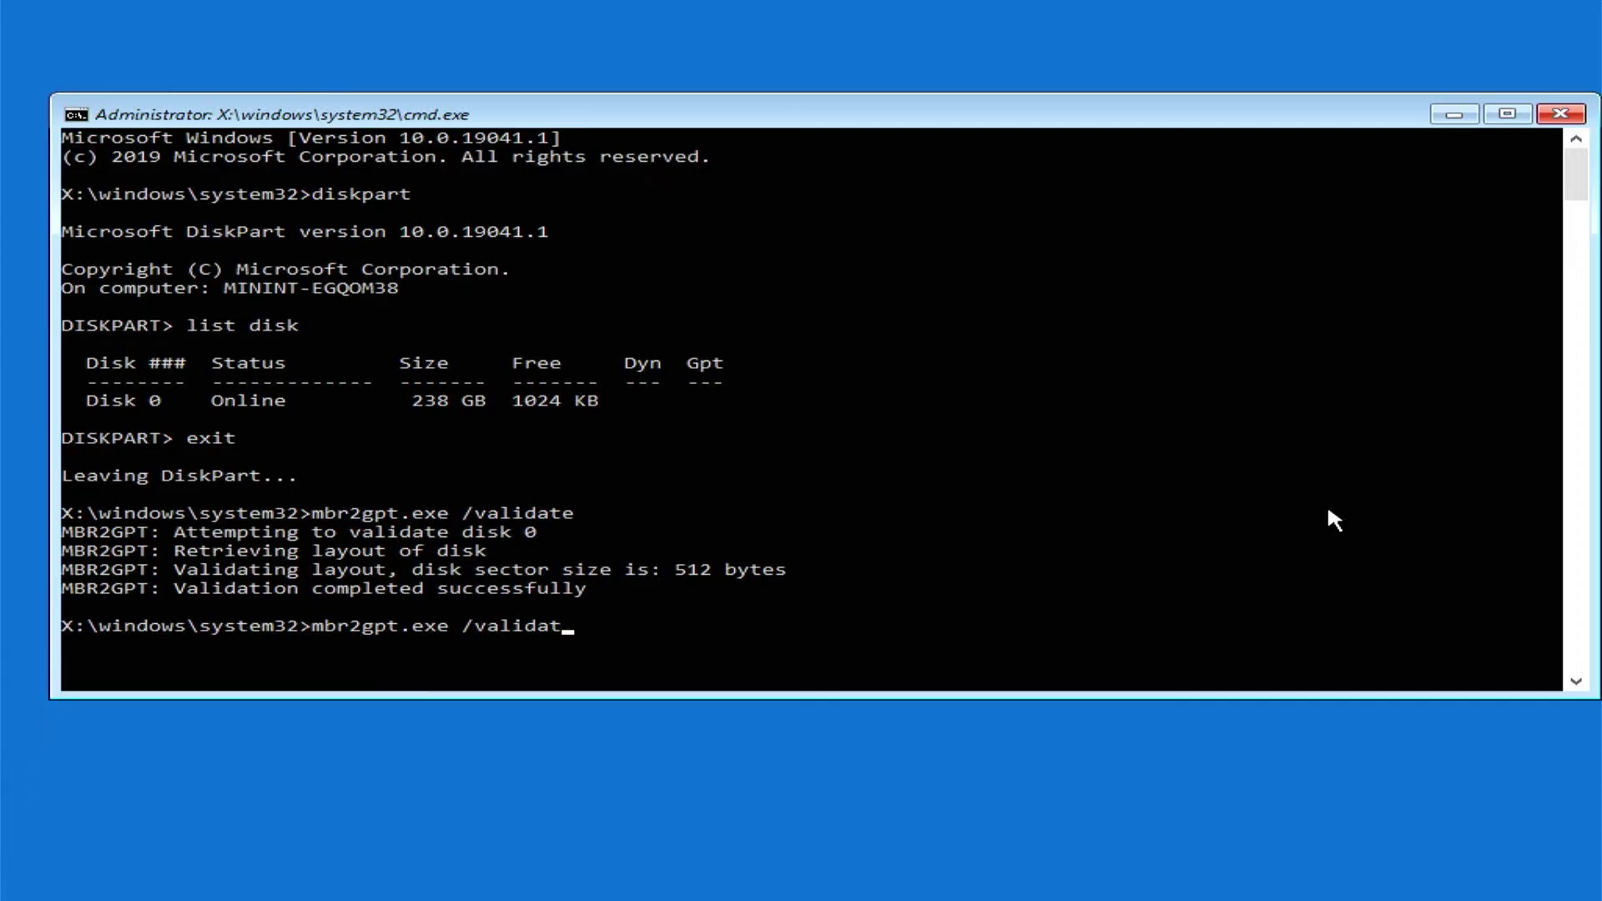
key("BackSpace")
key("BackSpace")
type("convert")
key("Return")
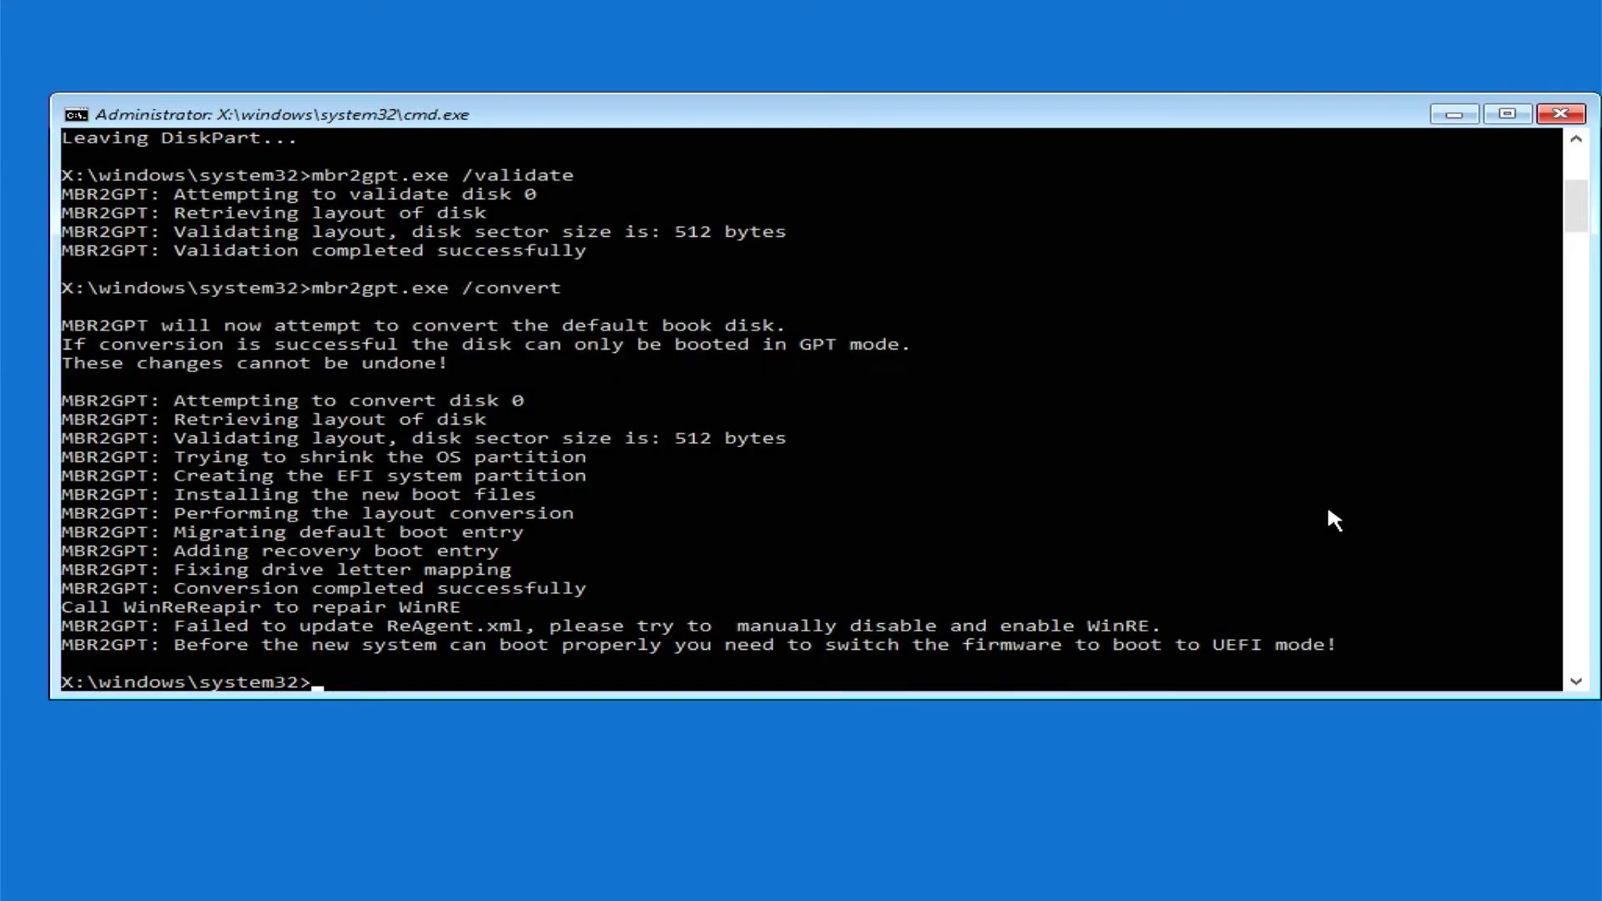
- Start DiskPart again and list the disks to check the GPT status of Disk 0
type("diskpart")
key("Return")
type("ist disk")
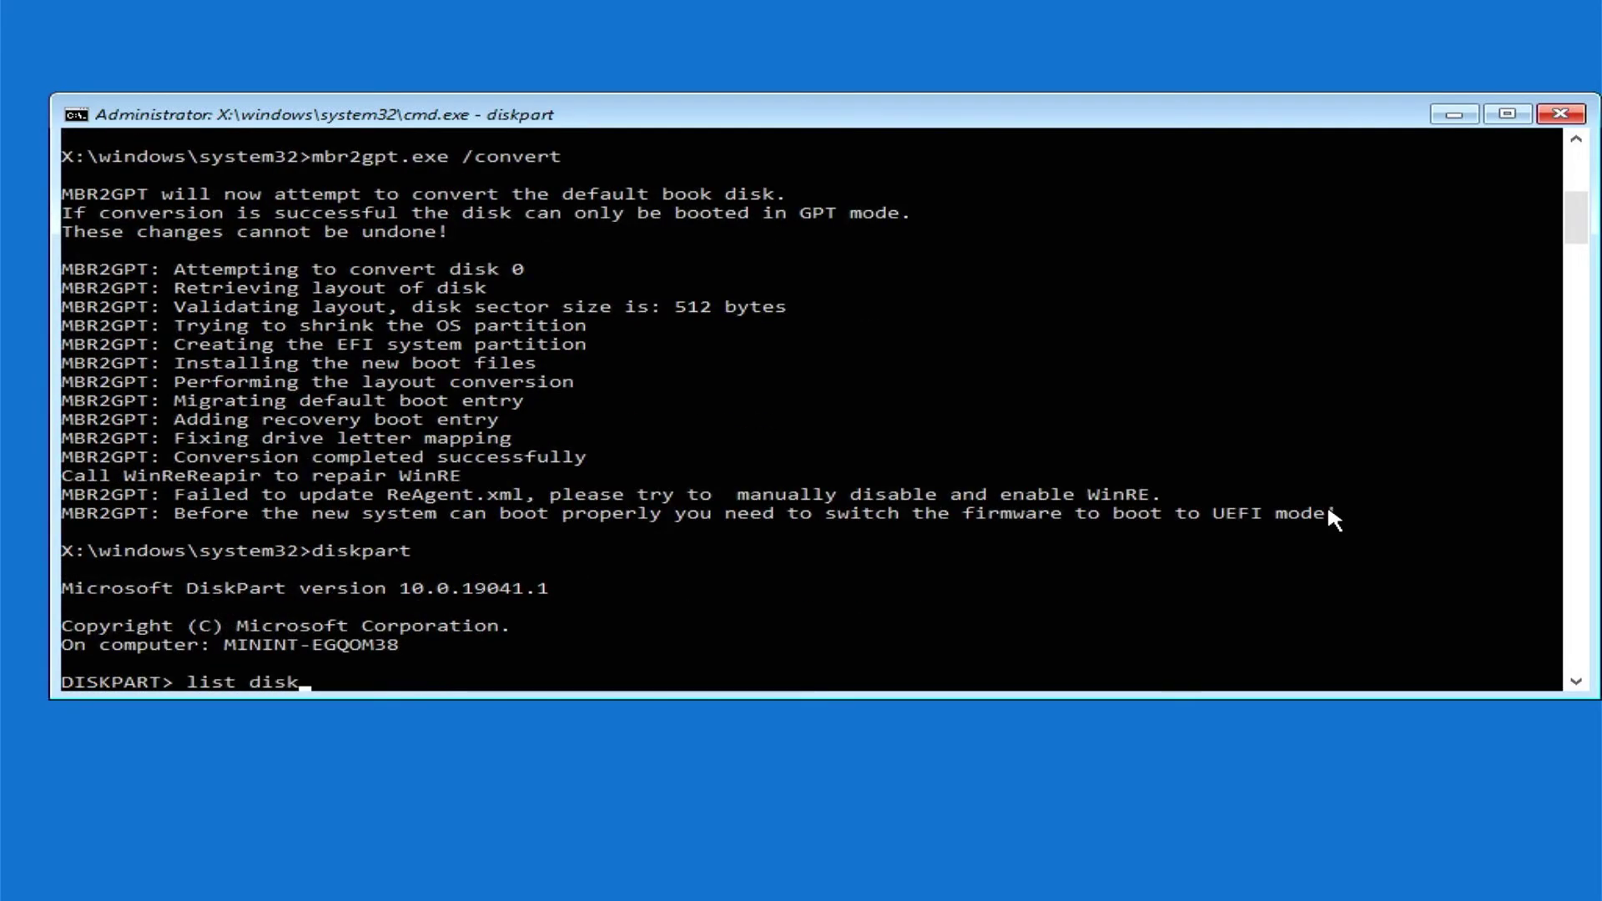
key("Return")
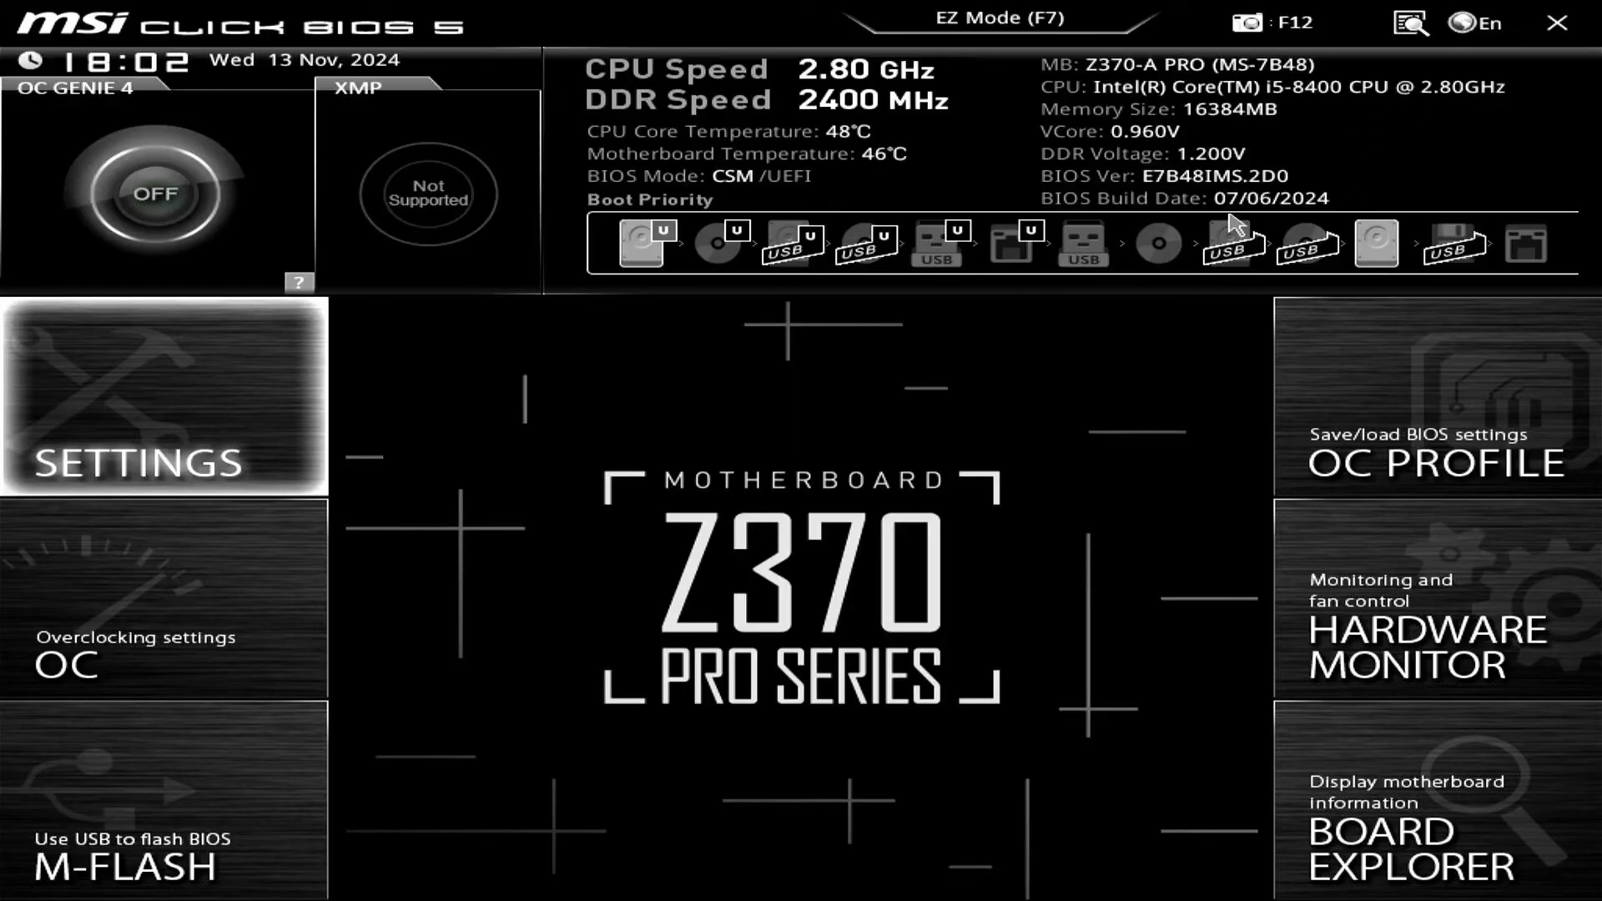
- In the BIOS, set Windows 10 WHQL Support to UEFI under Windows OS Configuration, then save the configuration and exit
left_click(218, 386)
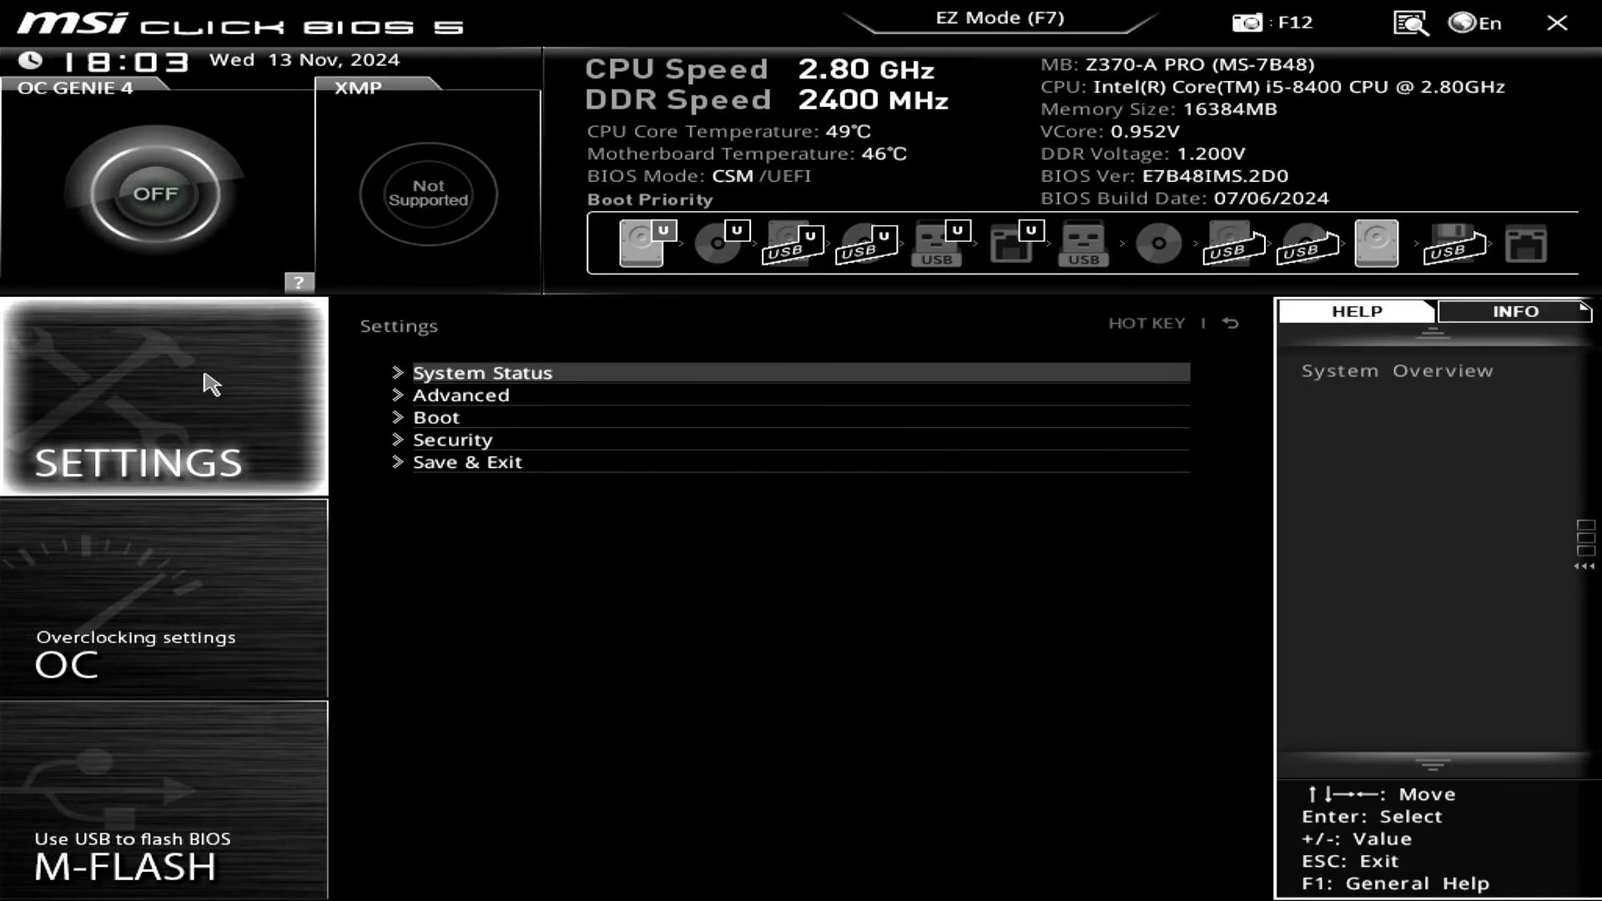
left_click(434, 396)
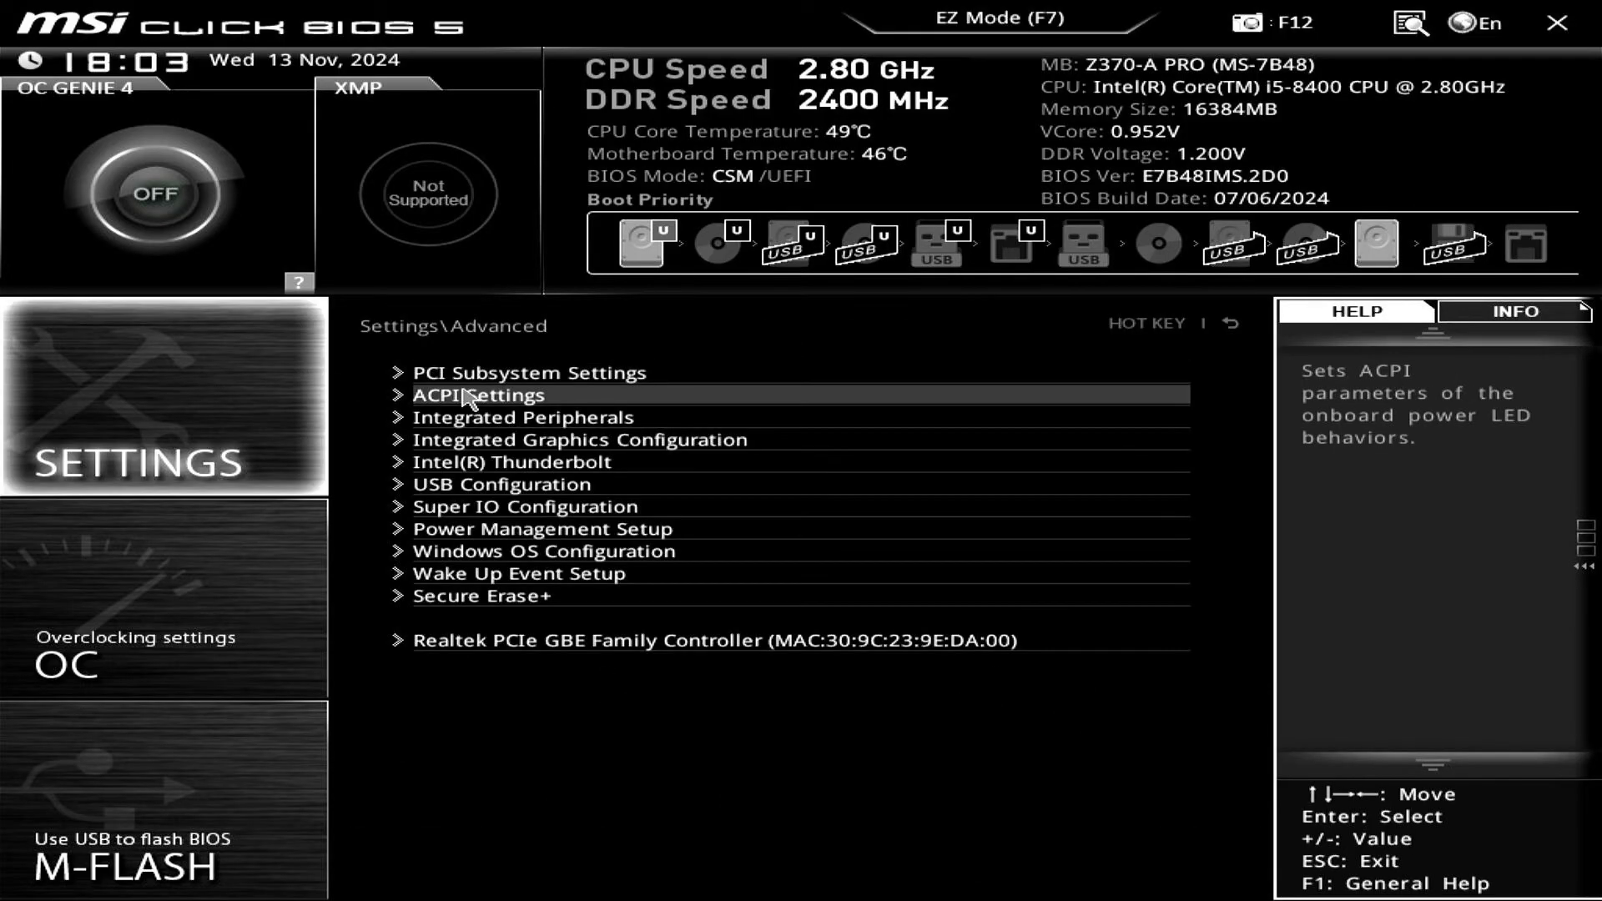
left_click(621, 554)
left_click(1023, 373)
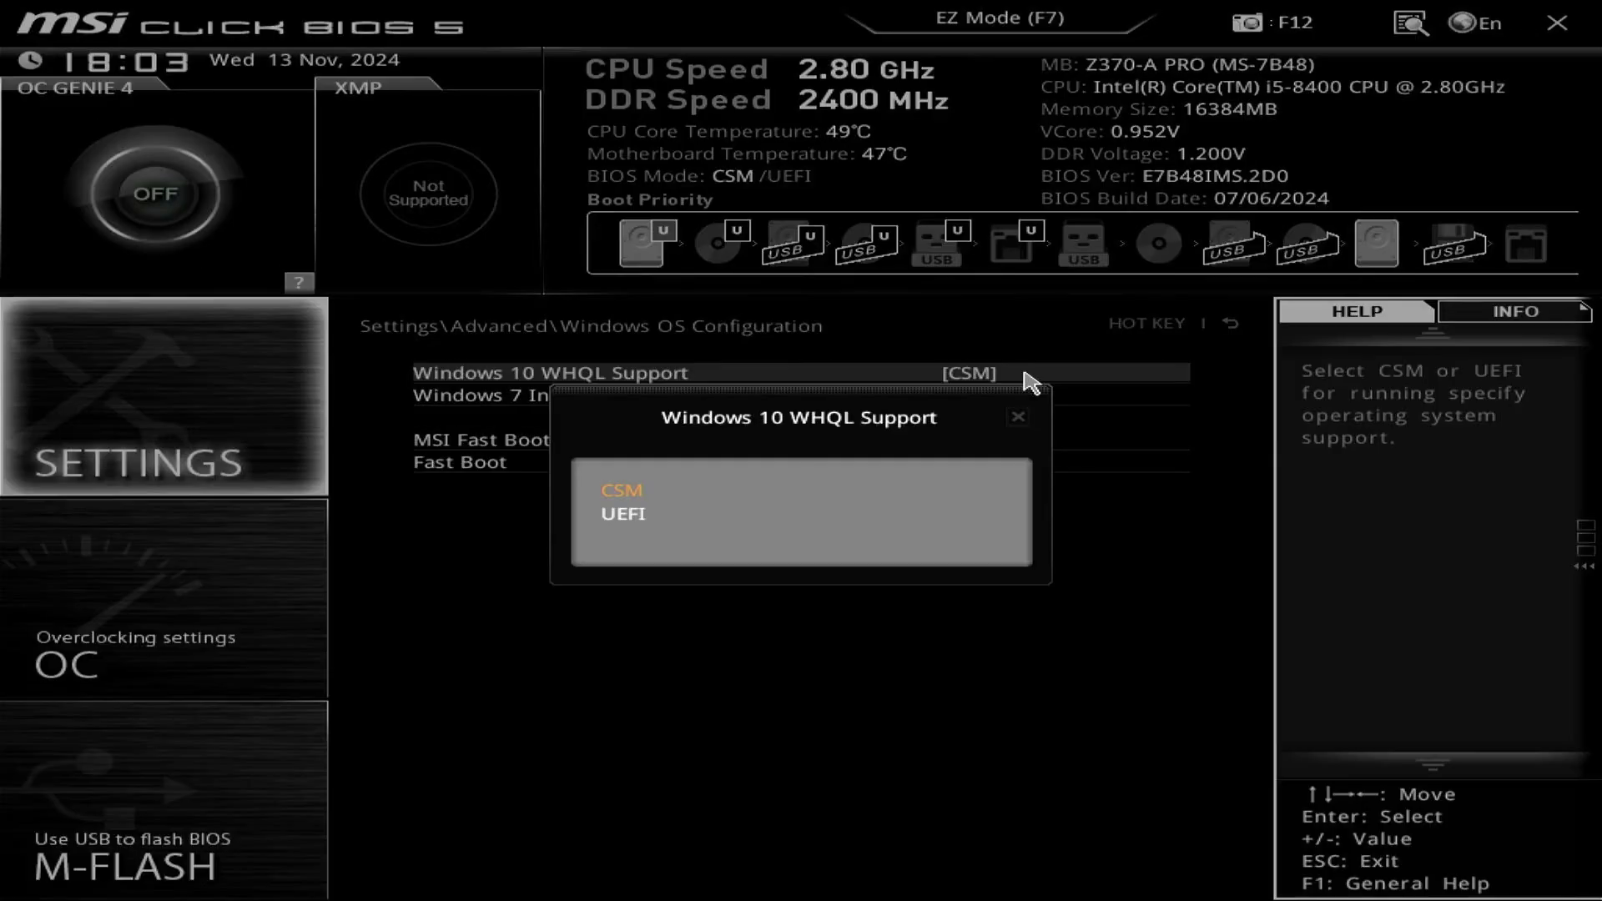
left_click(905, 511)
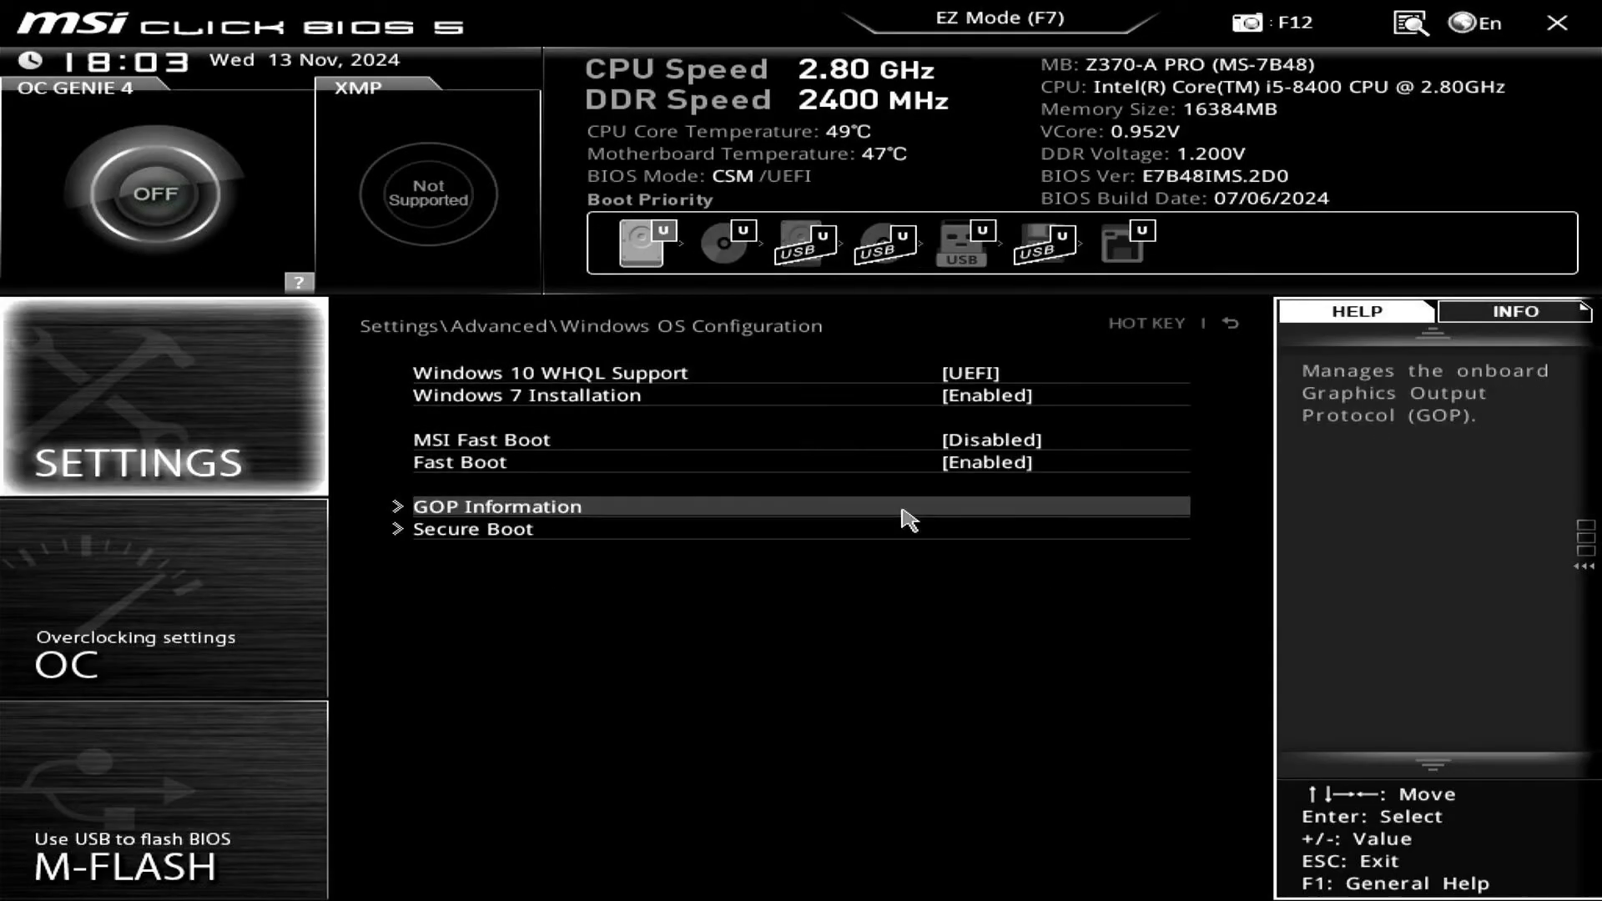
left_click(1556, 23)
left_click(627, 588)
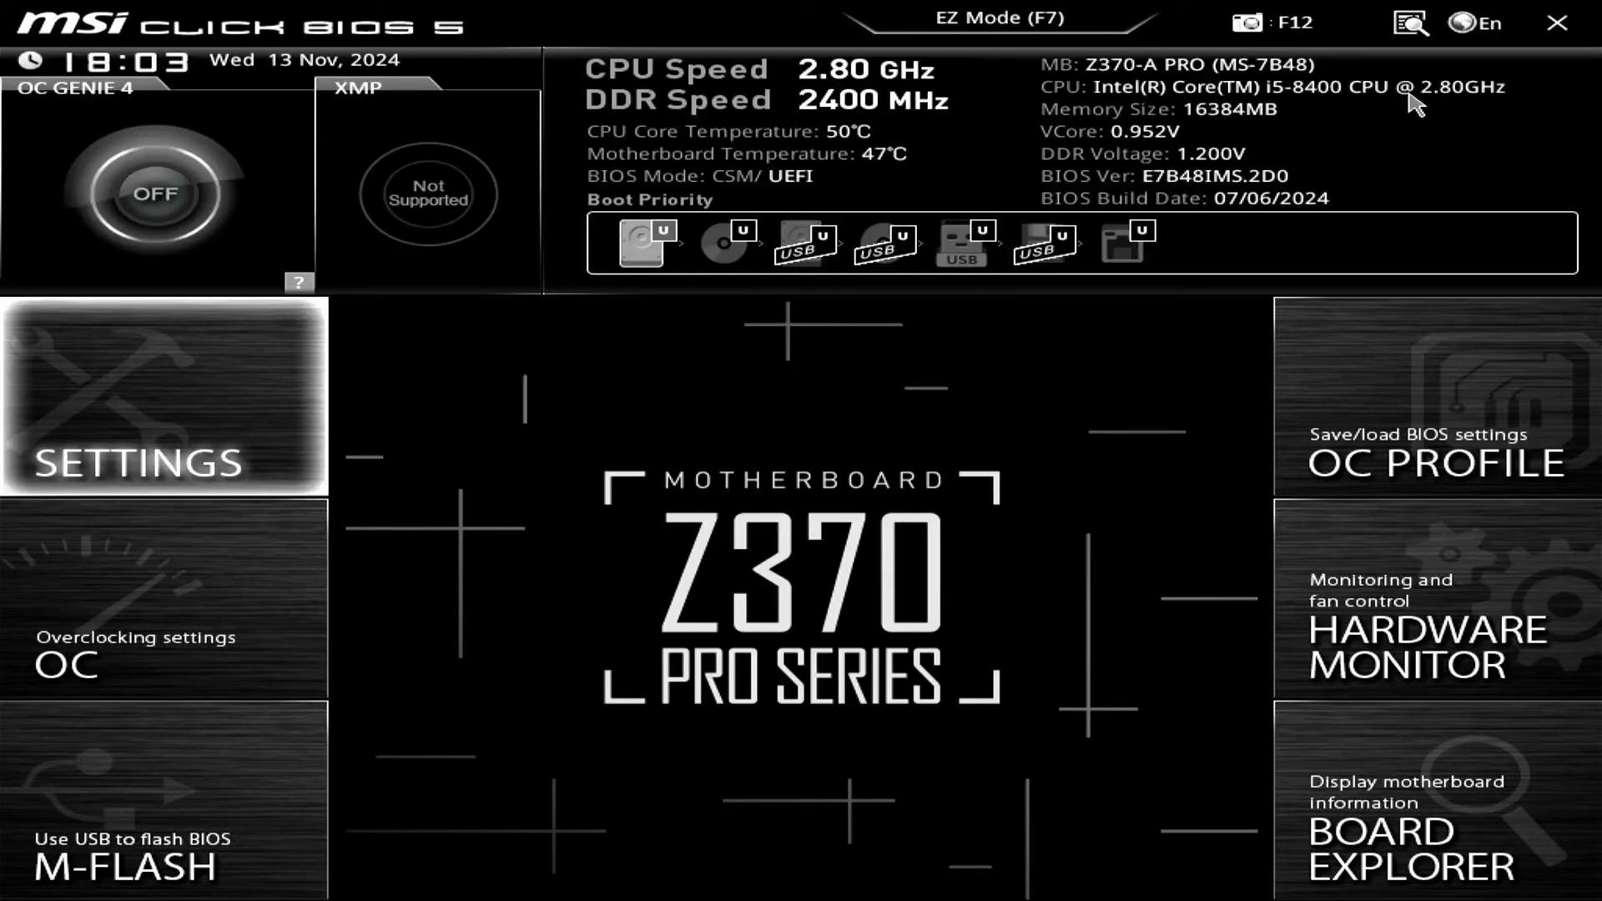
- In the BIOS Secure Boot settings of Windows OS Configuration, set Secure Boot Mode to Standard and accept installing the factory defaults
left_click(268, 454)
left_click(615, 397)
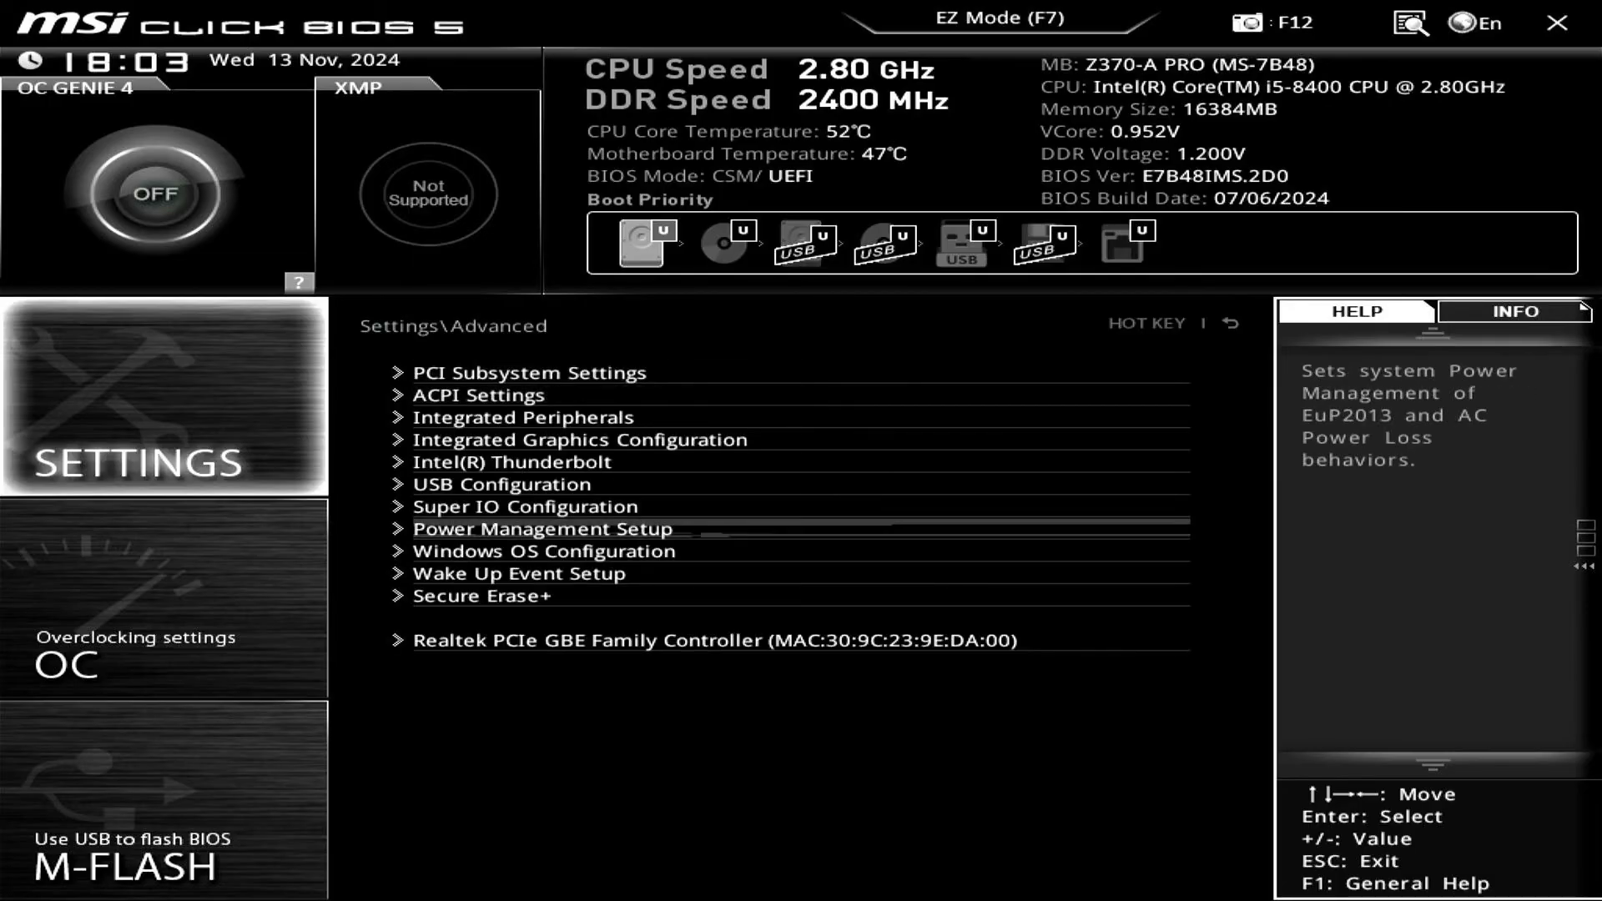
left_click(599, 554)
left_click(643, 527)
left_click(962, 532)
left_click(934, 515)
left_click(966, 533)
left_click(755, 492)
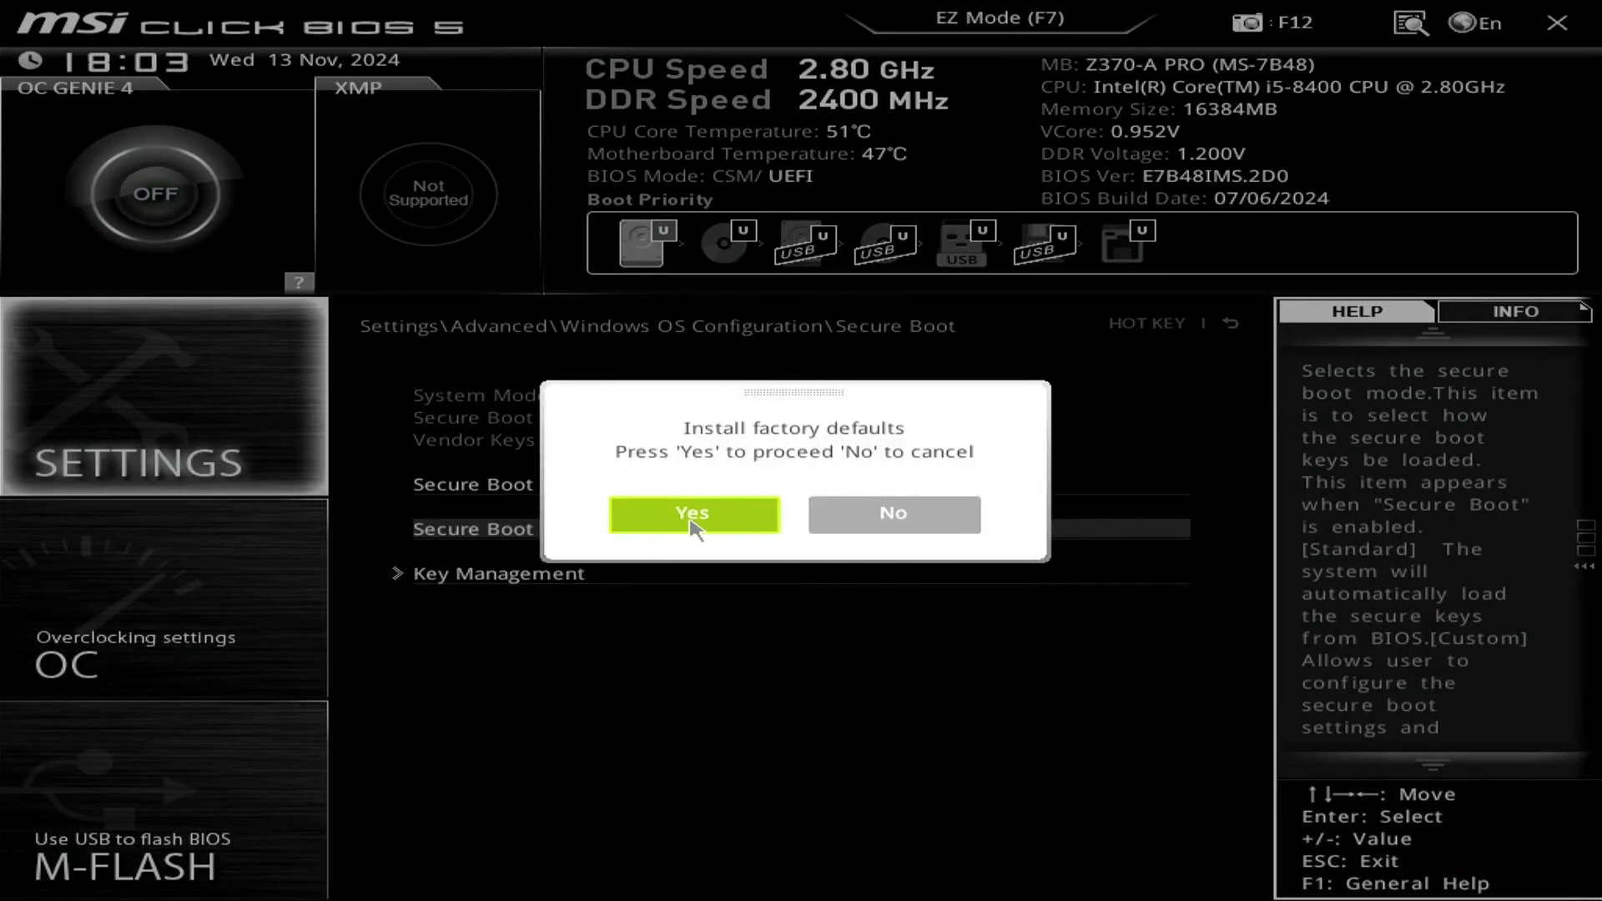
left_click(692, 515)
- Set Secure Boot Support to Enabled, then save the BIOS configuration and exit
left_click(918, 492)
left_click(814, 515)
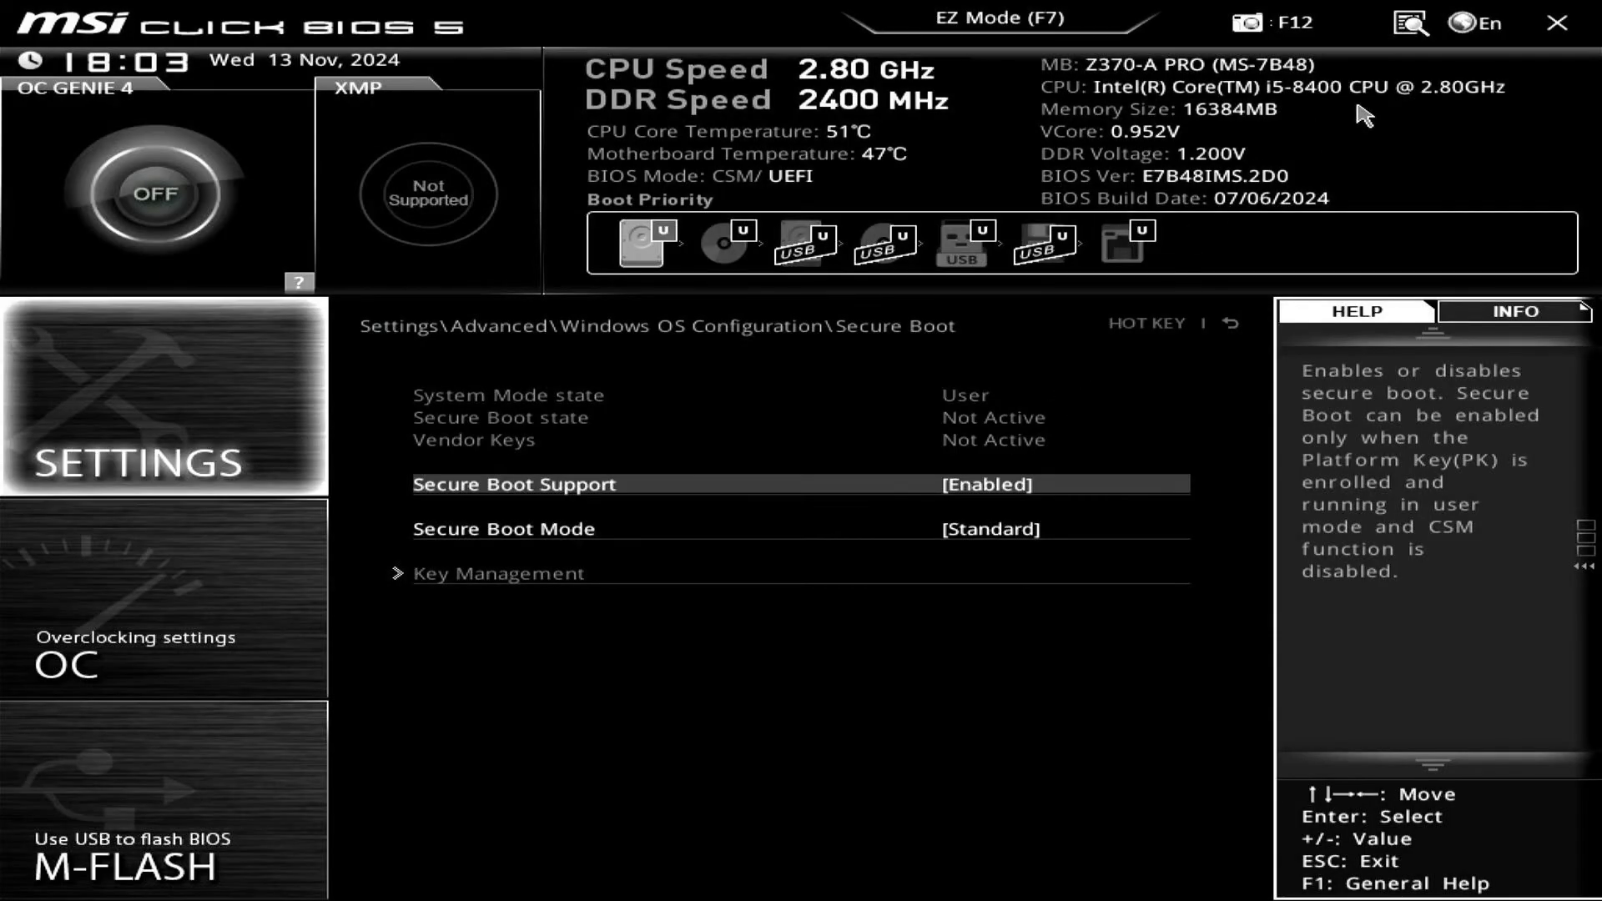
left_click(1557, 22)
left_click(619, 575)
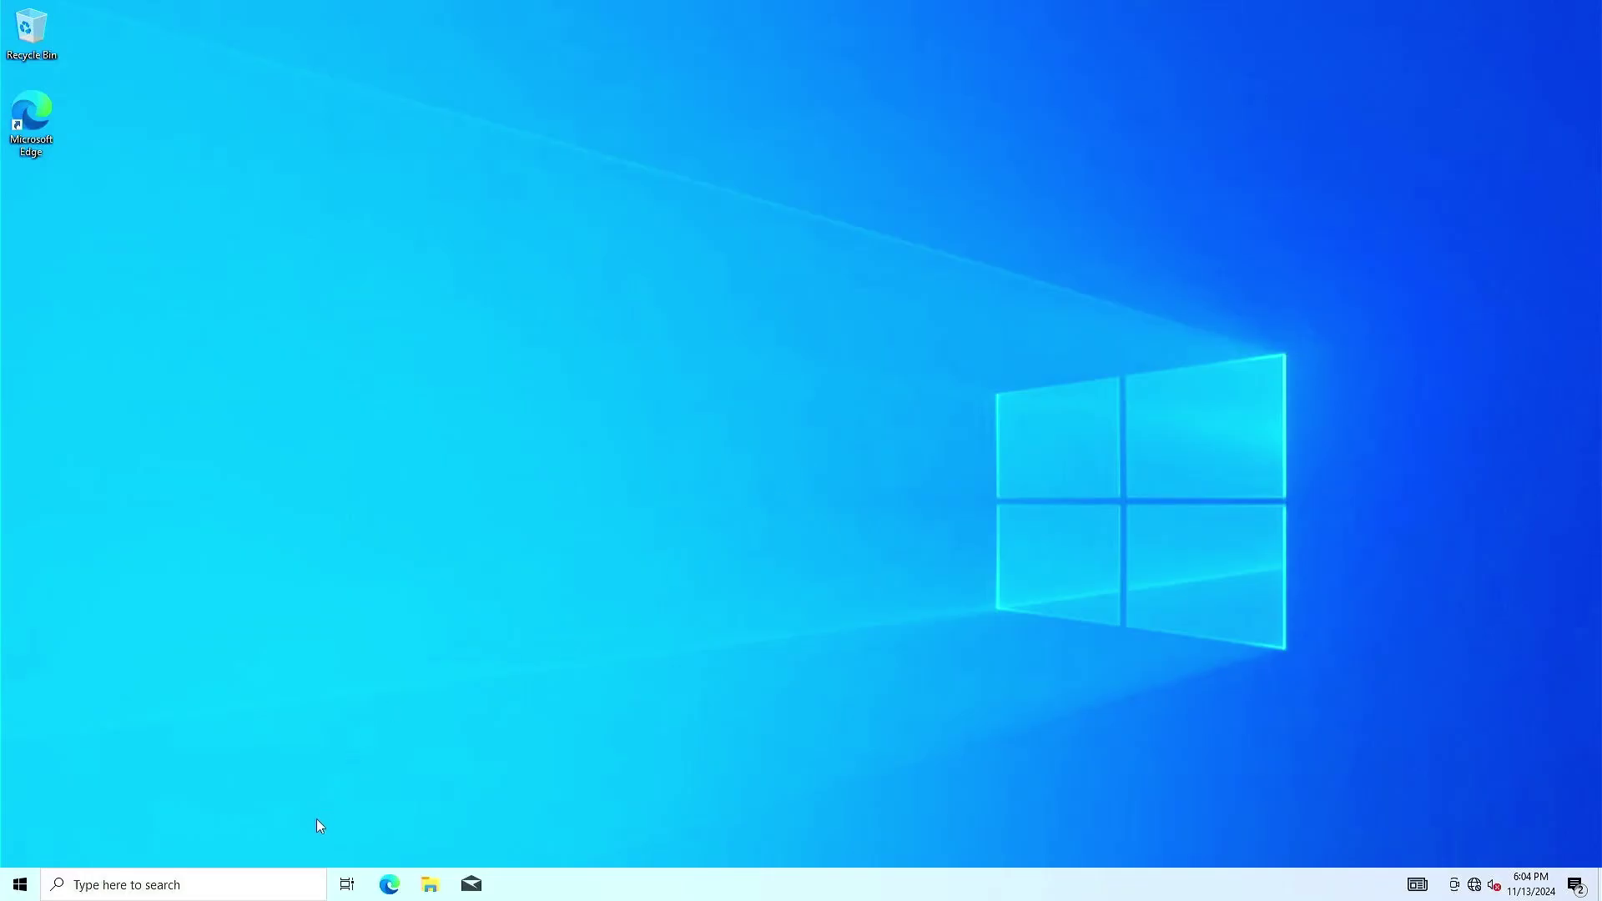
- In Windows, check the Secure Boot State in System Information (msinfo32), then close it
left_click(292, 876)
type("msinfo32")
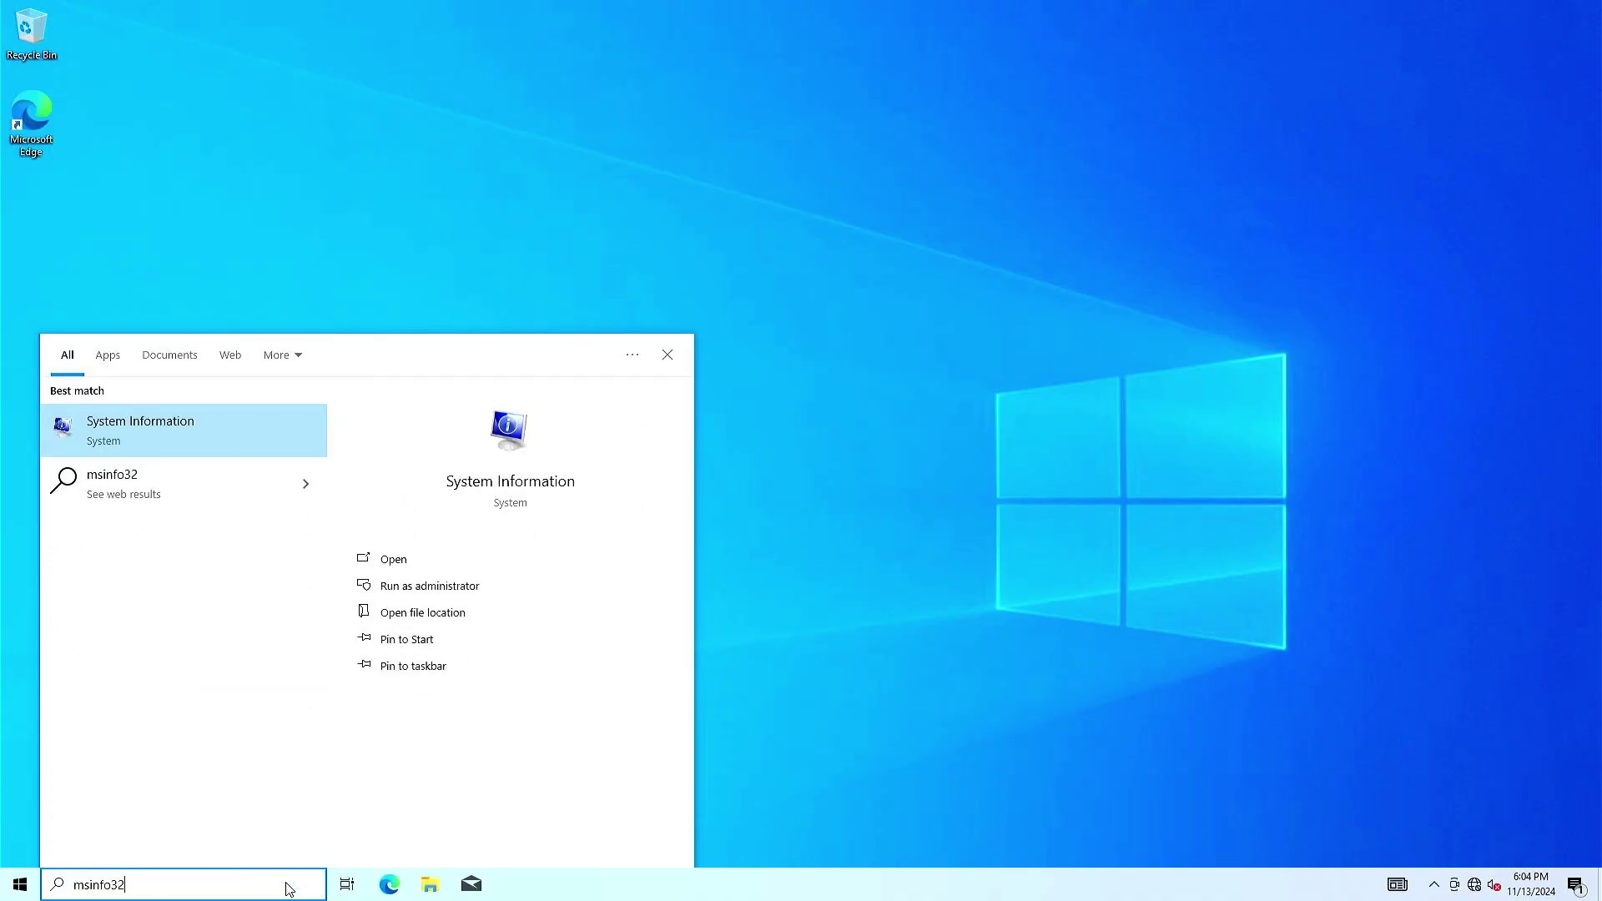
key("Return")
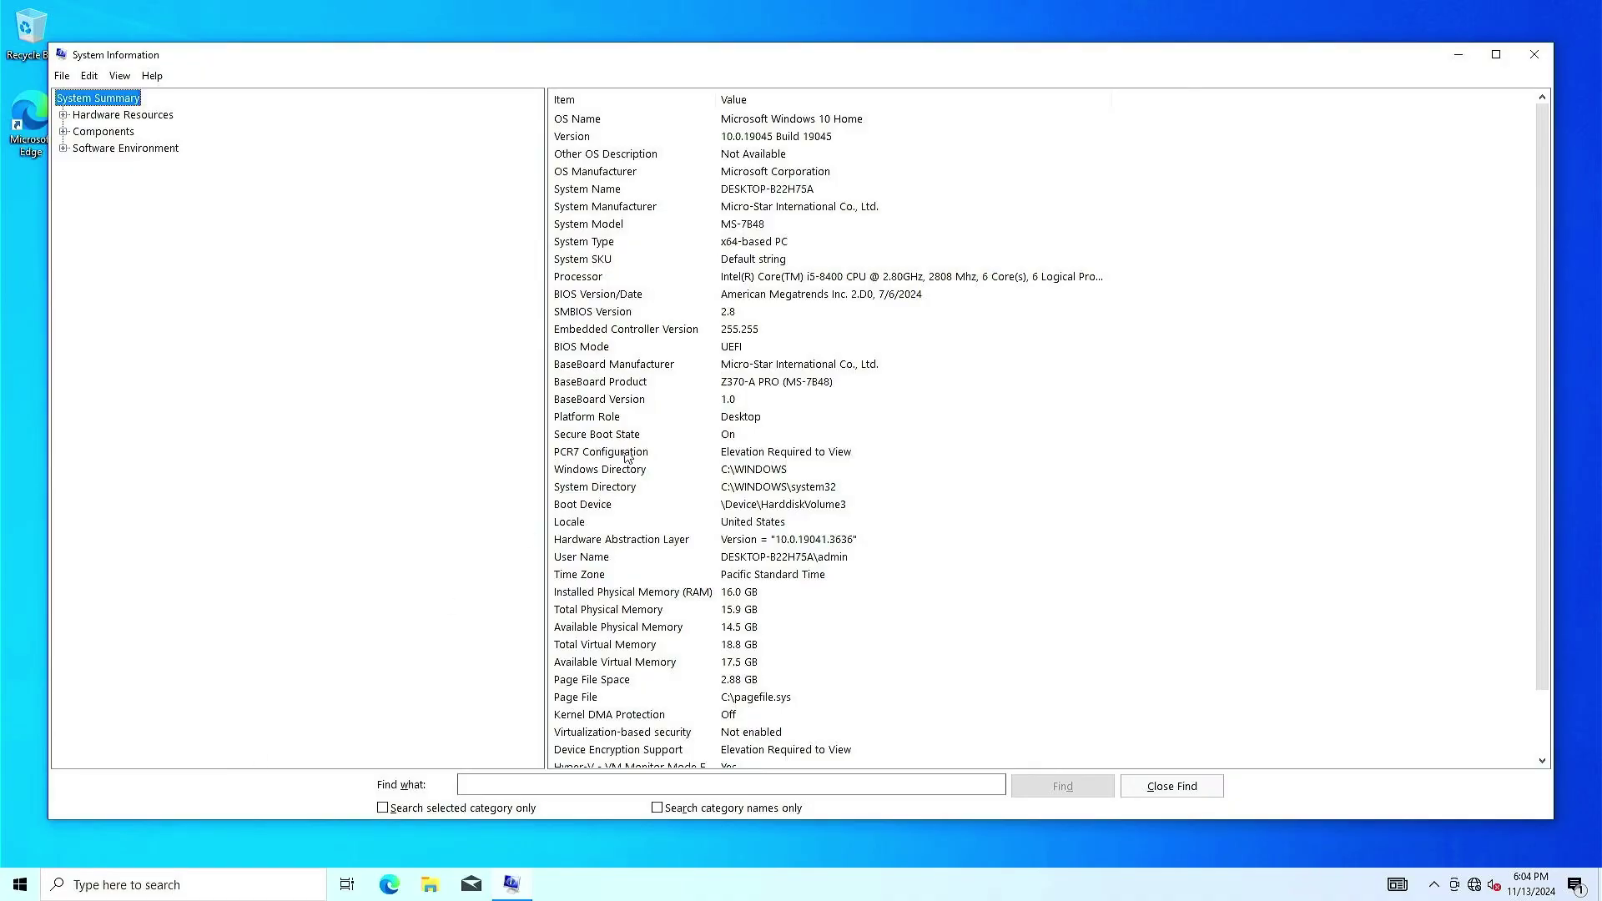
left_click(654, 438)
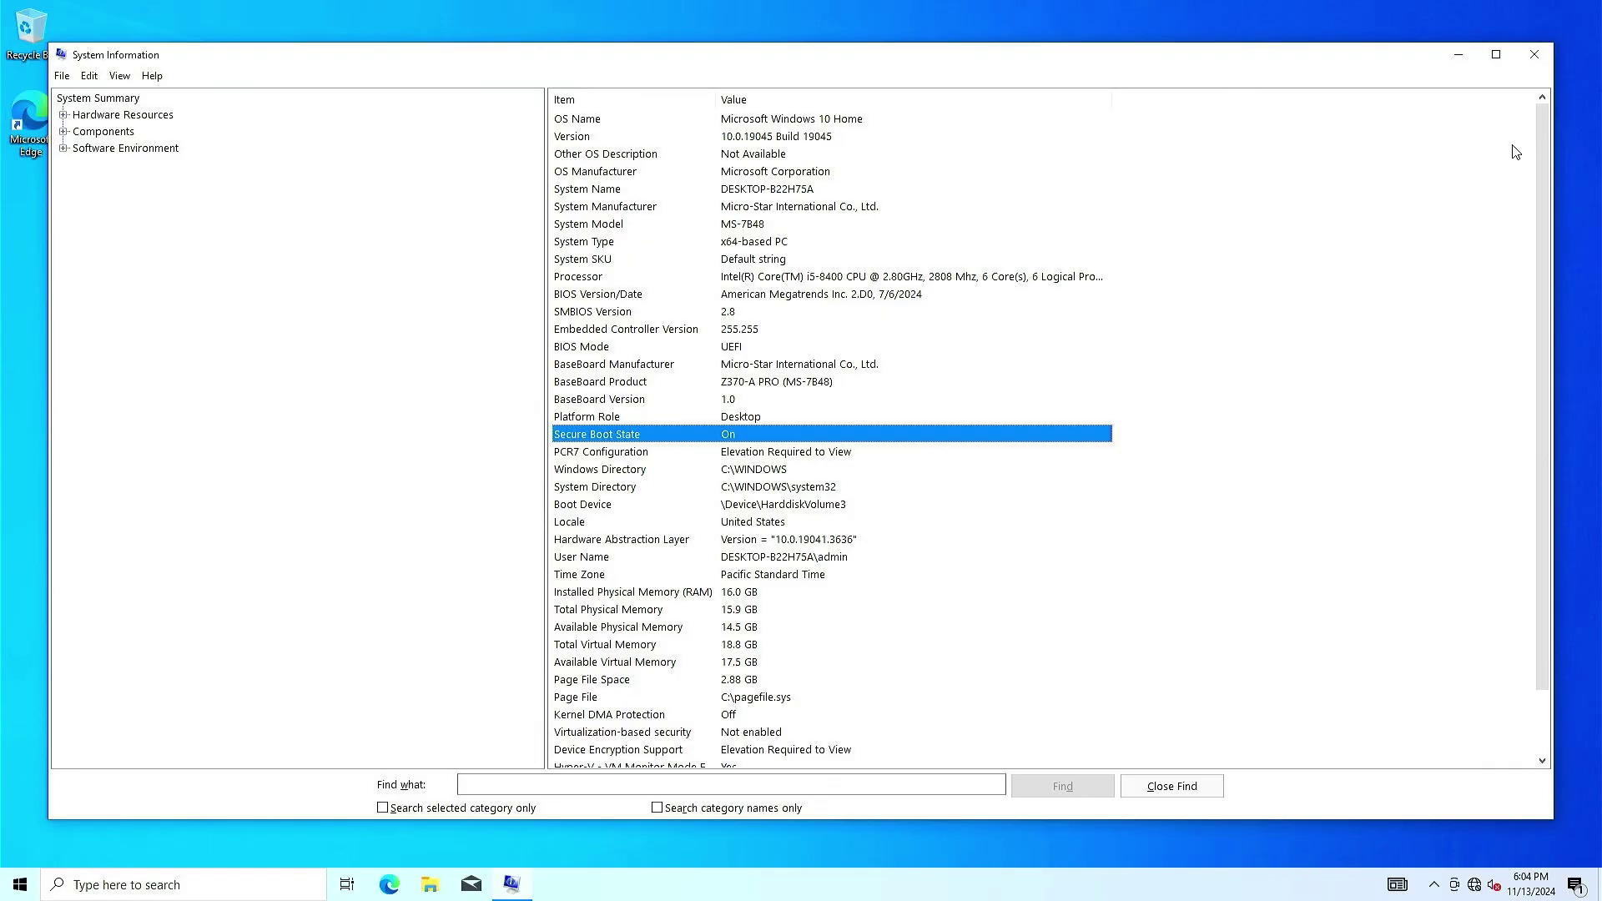
left_click(1534, 55)
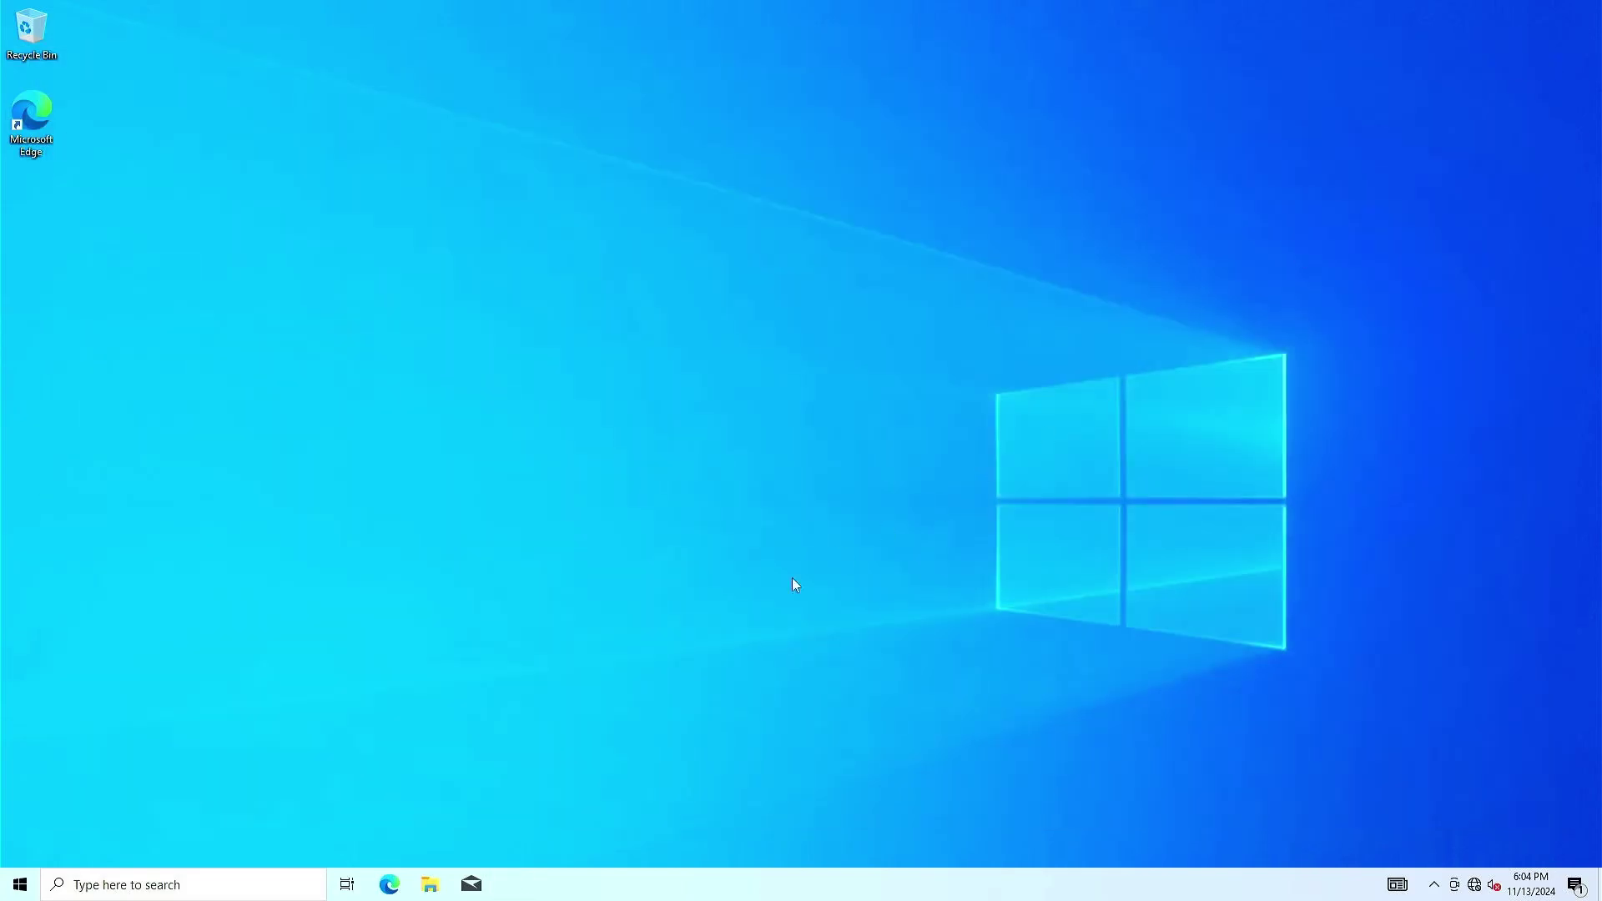
- Open Disk Management and check the partition style of Disk 0 in its volume properties
right_click(30, 886)
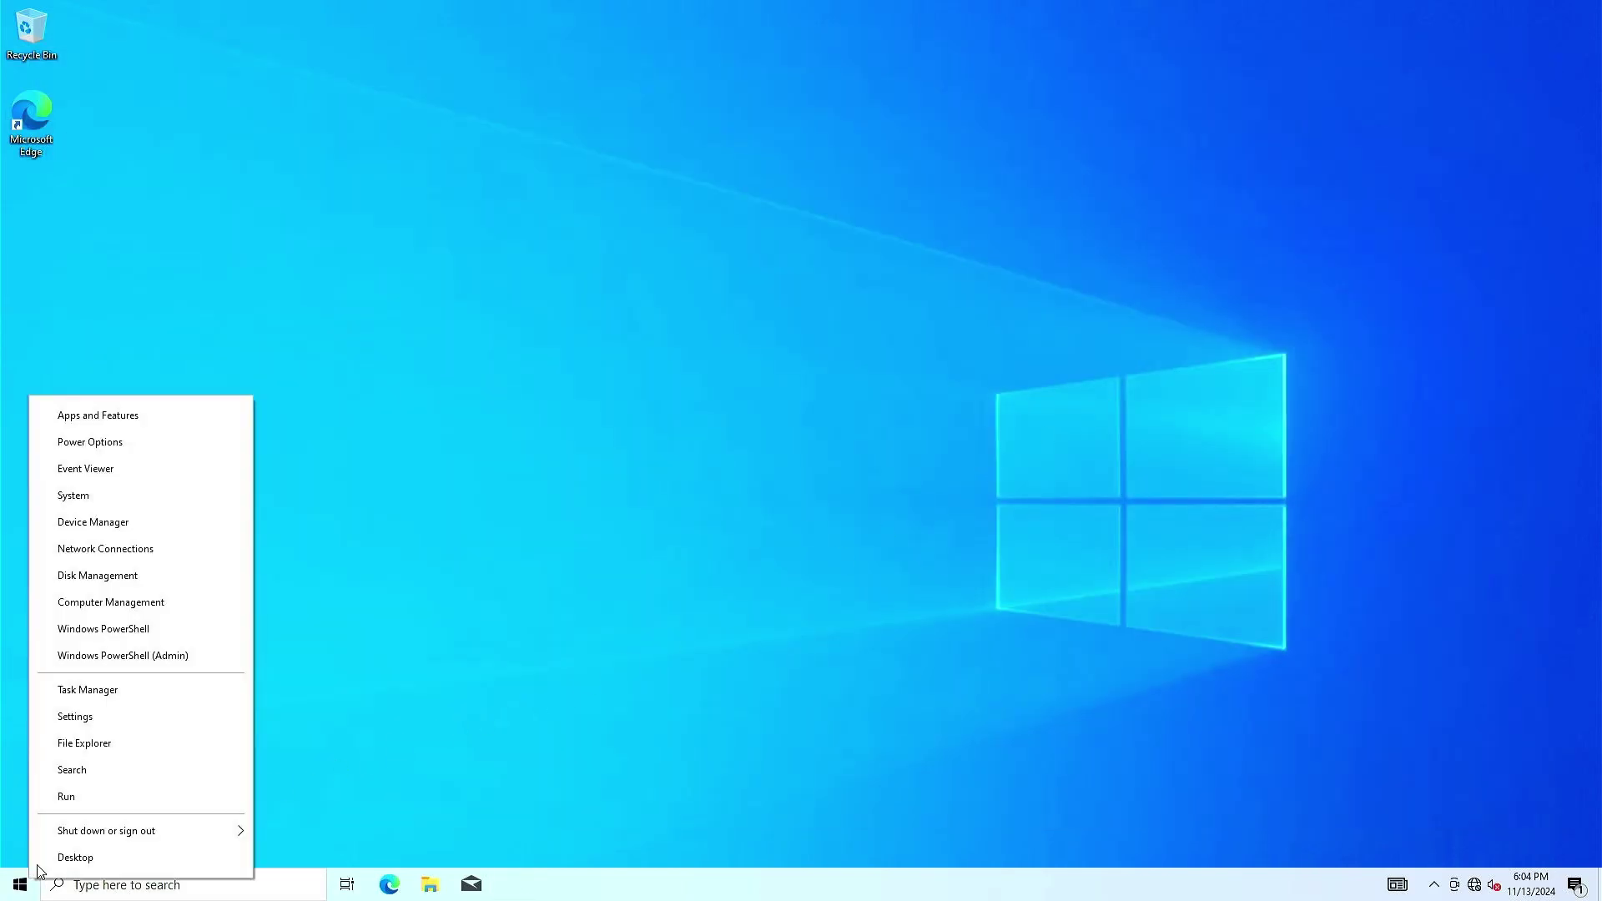
left_click(131, 576)
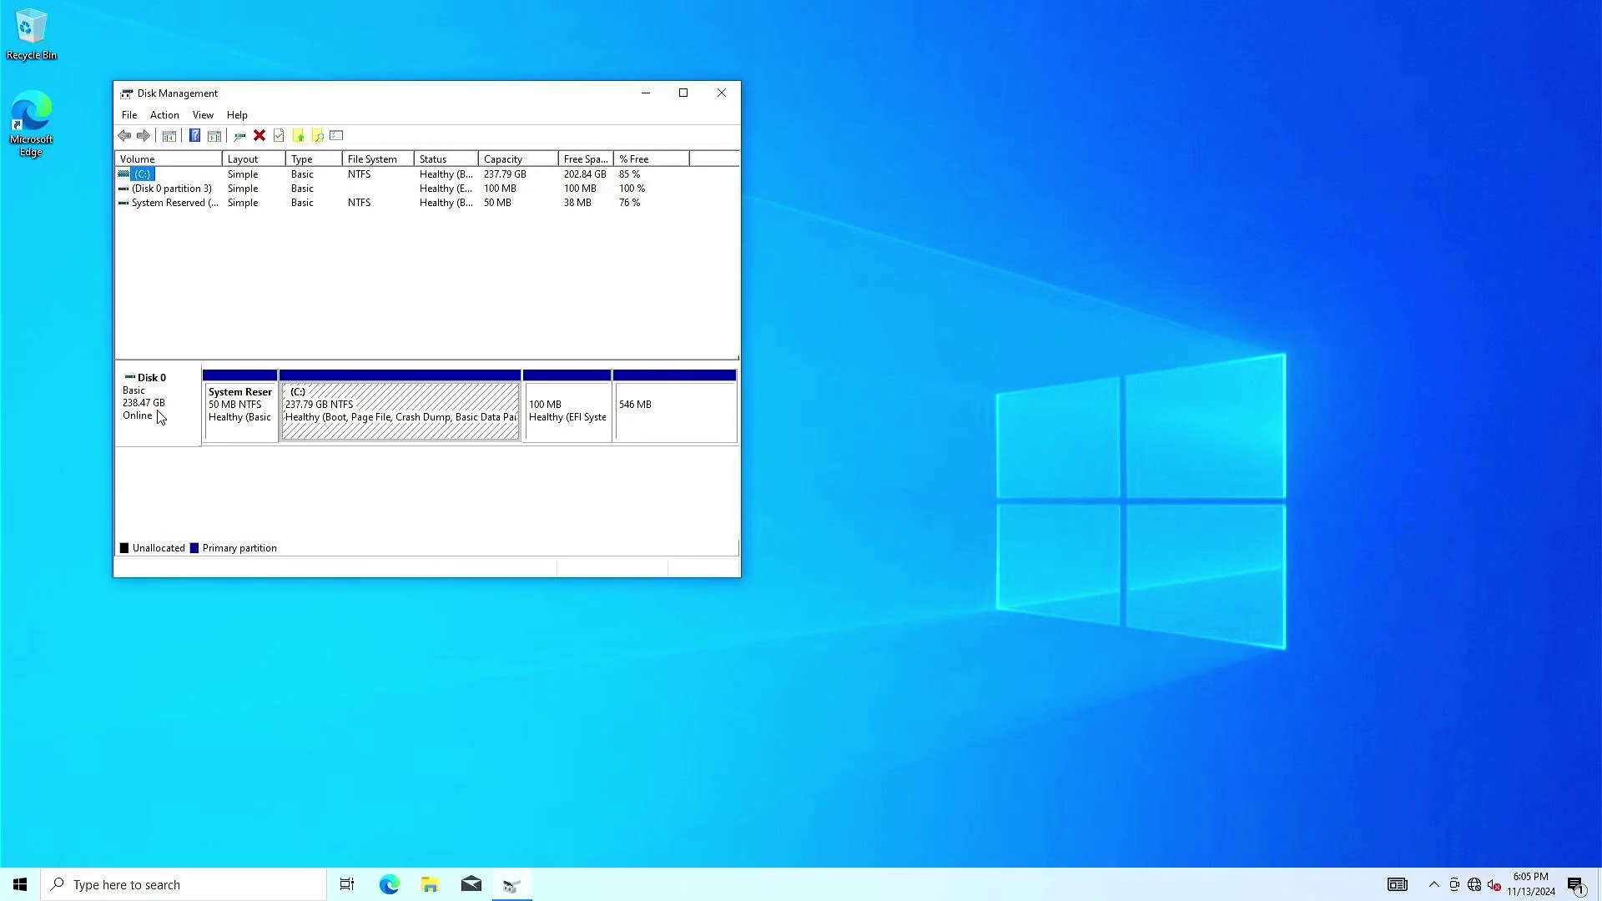
right_click(159, 417)
left_click(236, 509)
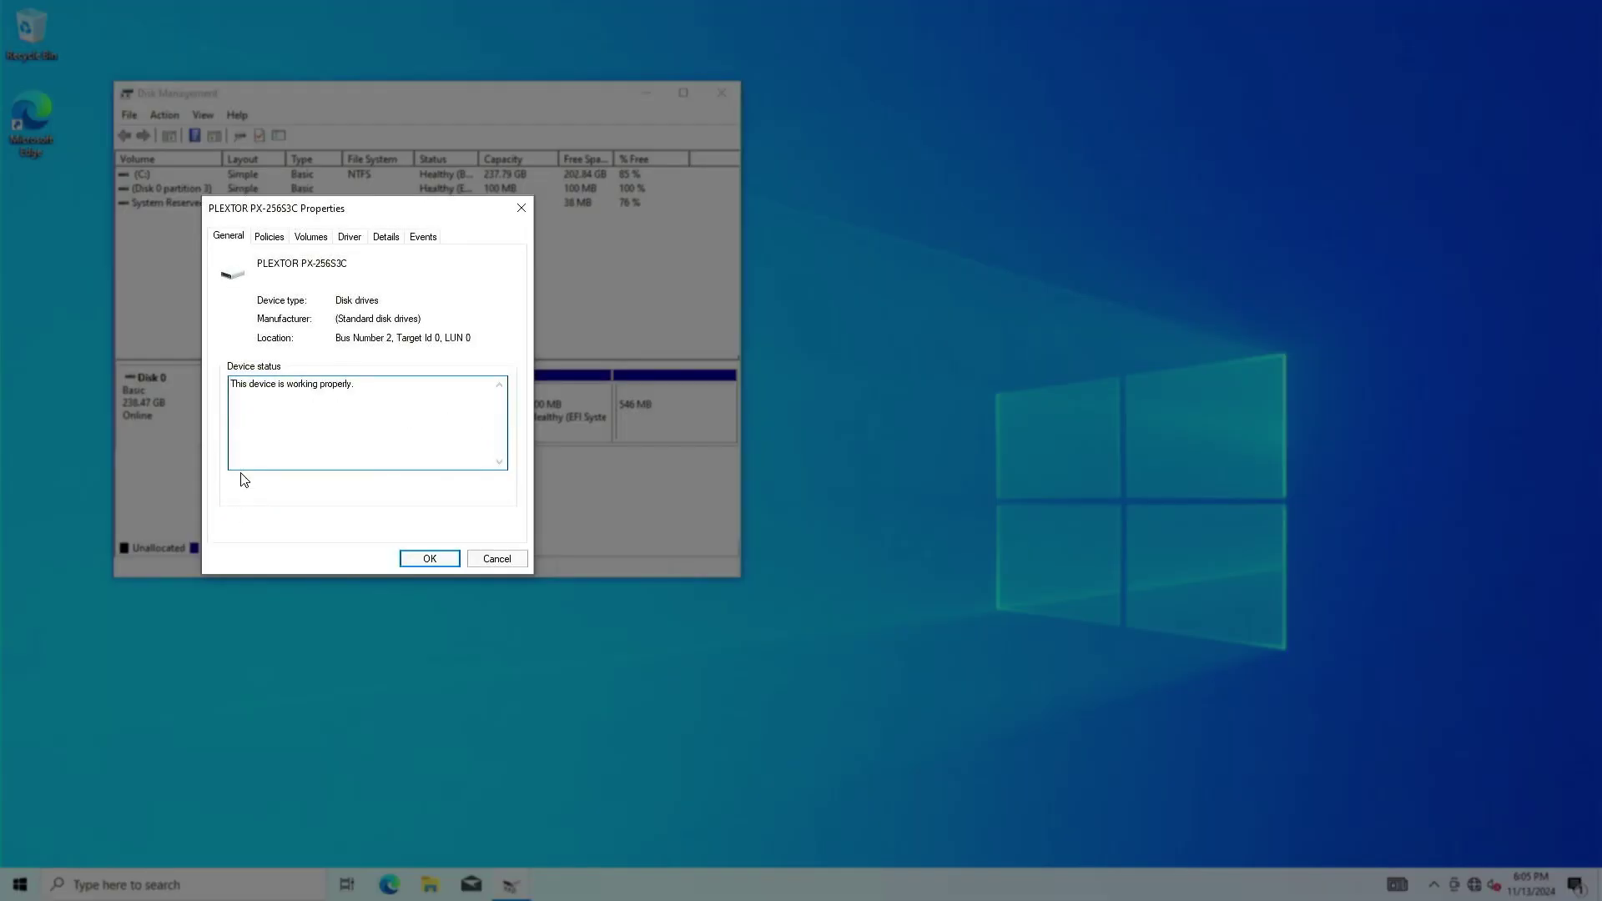
left_click(319, 240)
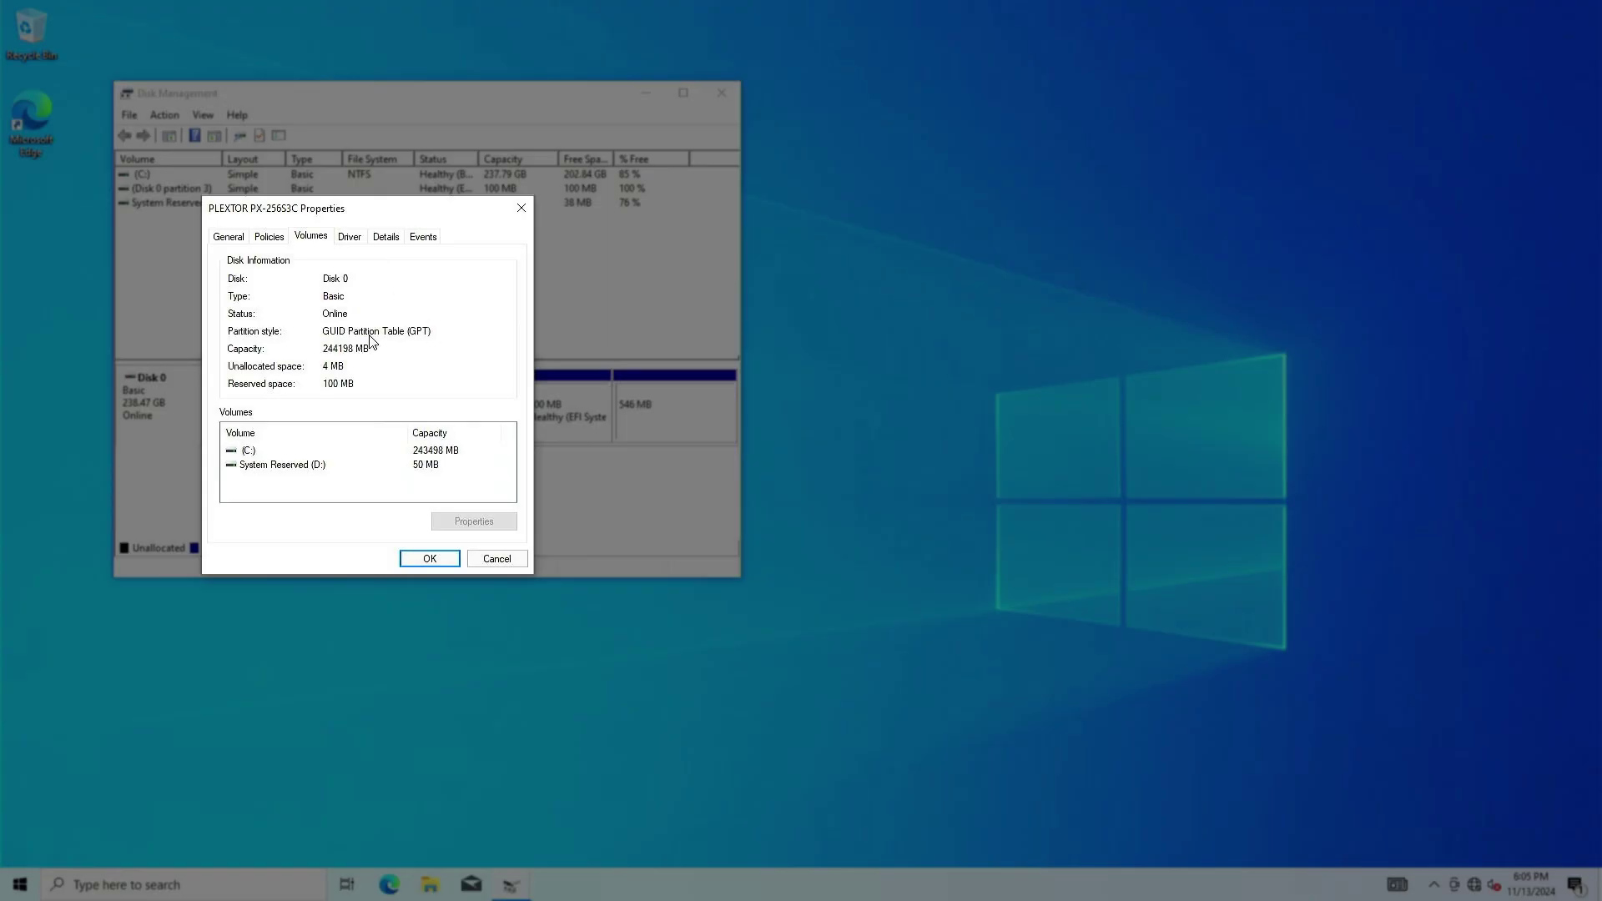